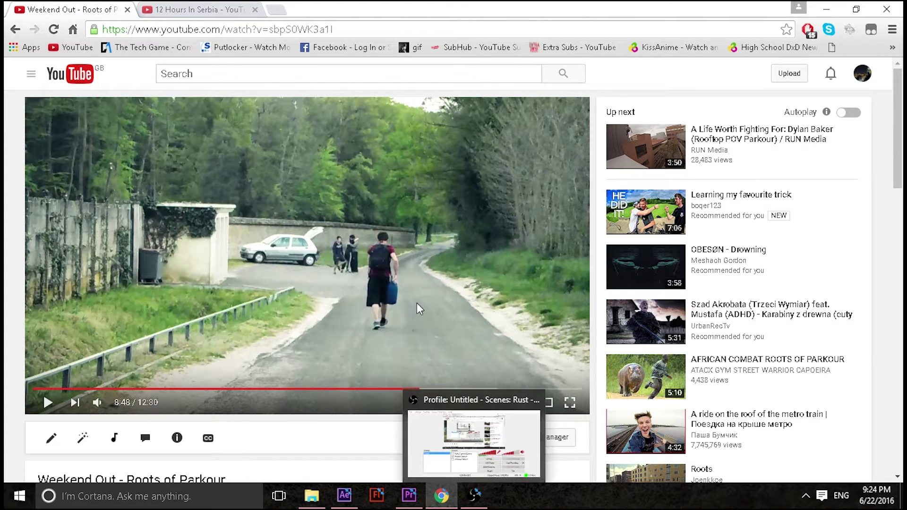
Play the Weekend Out - Roots of Parkour video, then return to about 8:44 to examine its transition
scroll(443, 327, "down", 12)
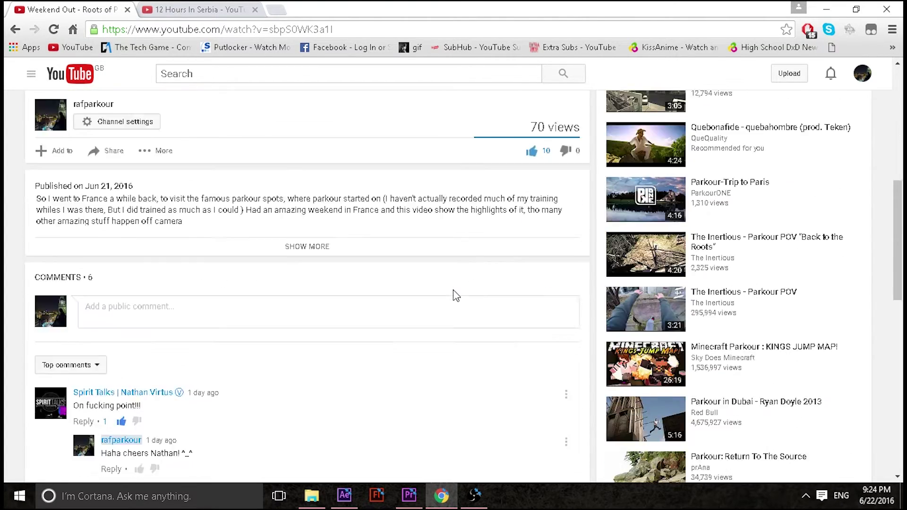
scroll(450, 298, "up", 12)
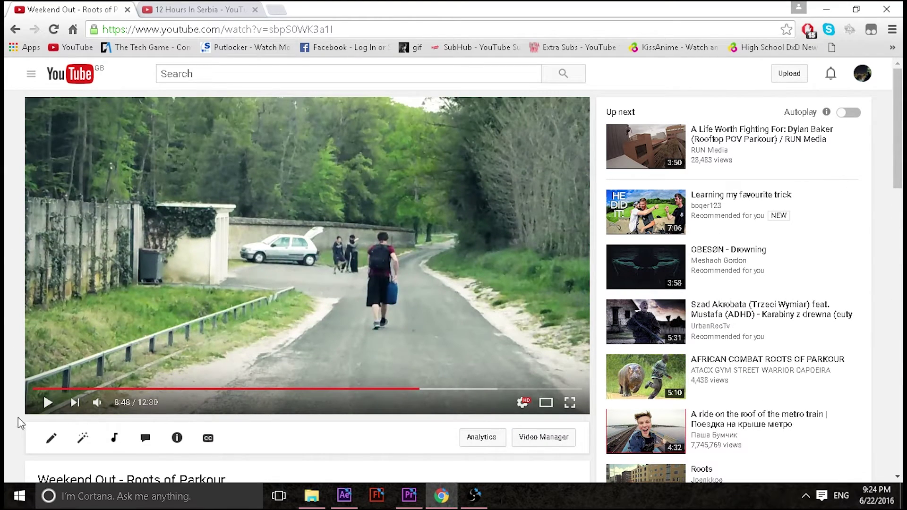
left_click(48, 402)
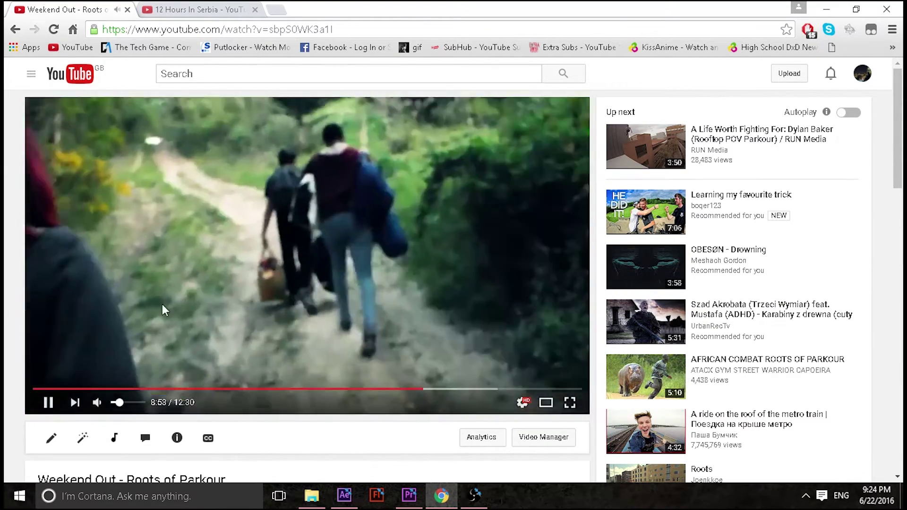
left_click(48, 402)
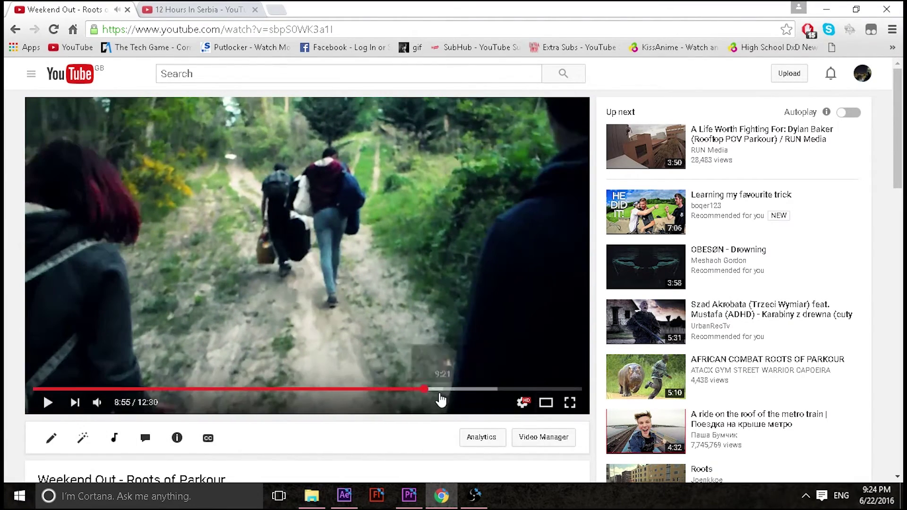
left_click(422, 390)
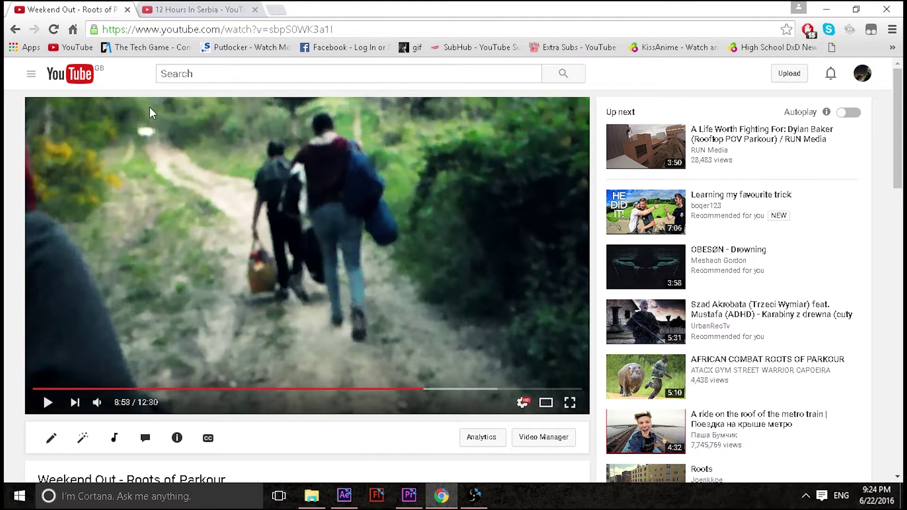
left_click(417, 388)
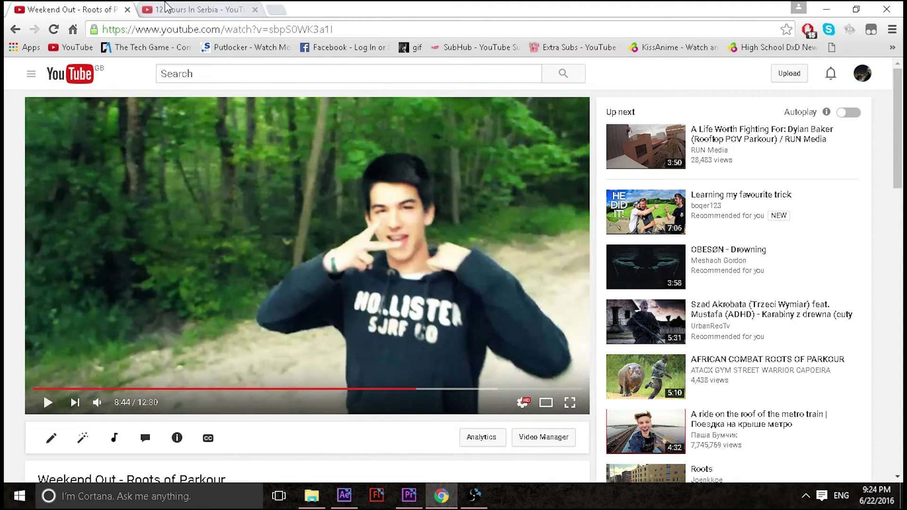
Switch to the 12 Hours In Serbia video and replay the section around 2:56 to examine its transition
left_click(166, 6)
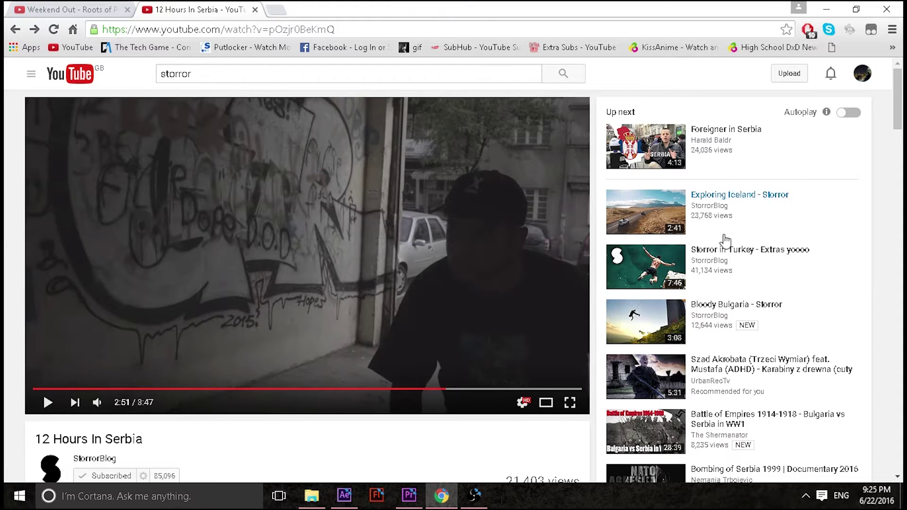
scroll(724, 236, "down", 4)
scroll(220, 291, "down", 5)
scroll(222, 290, "up", 9)
left_click(45, 409)
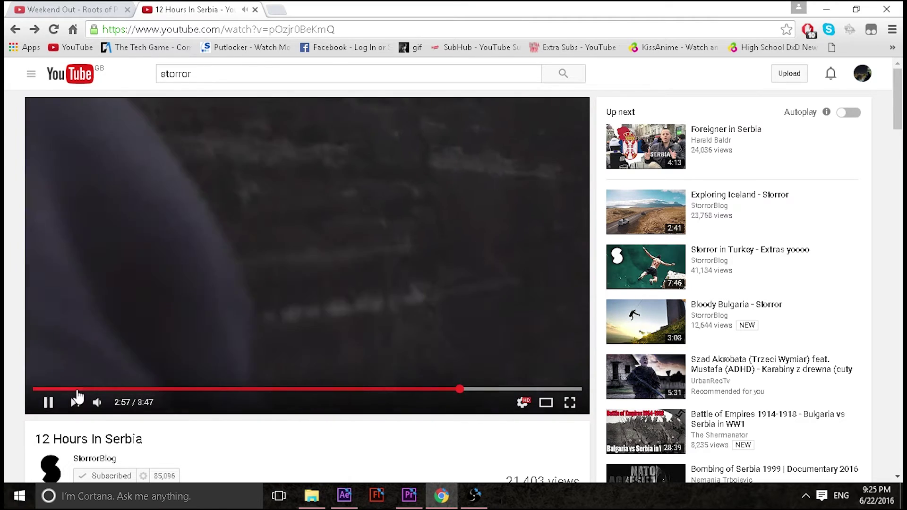
left_click(48, 404)
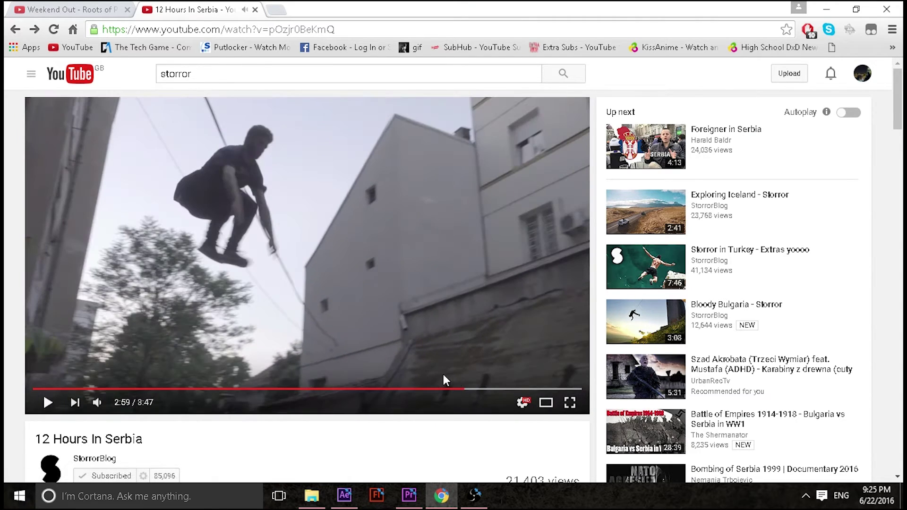
left_click(459, 390)
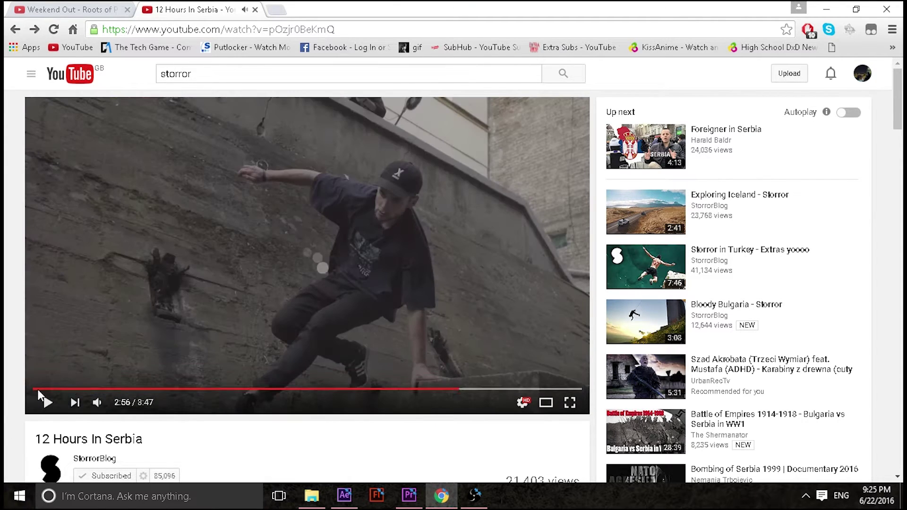
left_click(51, 407)
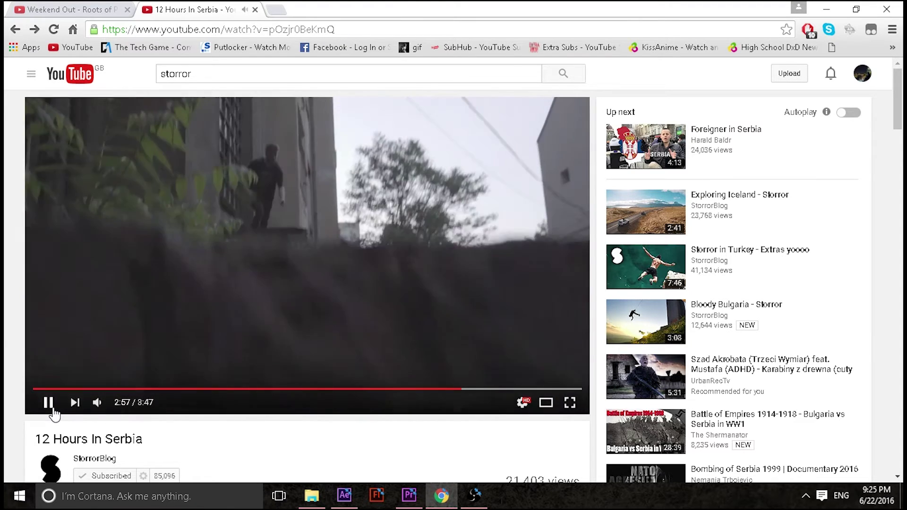
left_click(53, 409)
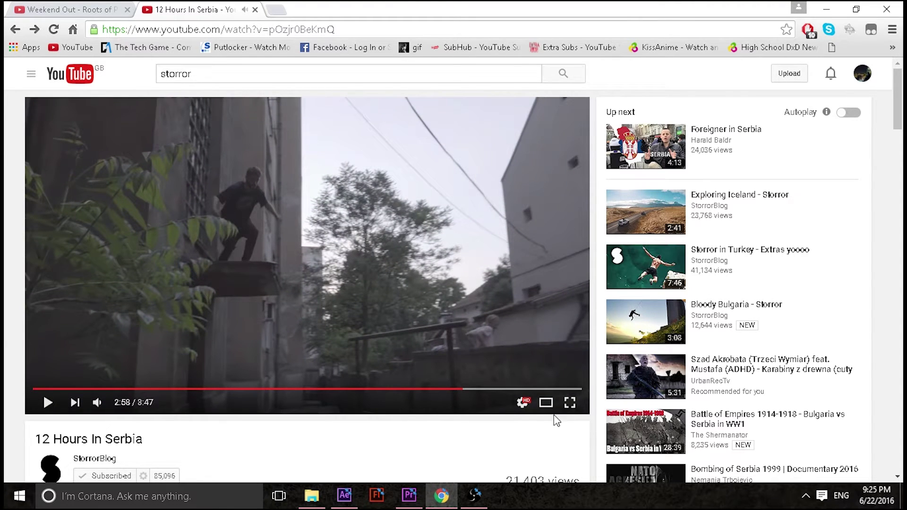
Clear away the browser and file window, and bring up After Effects with a taller timeline area
left_click(826, 9)
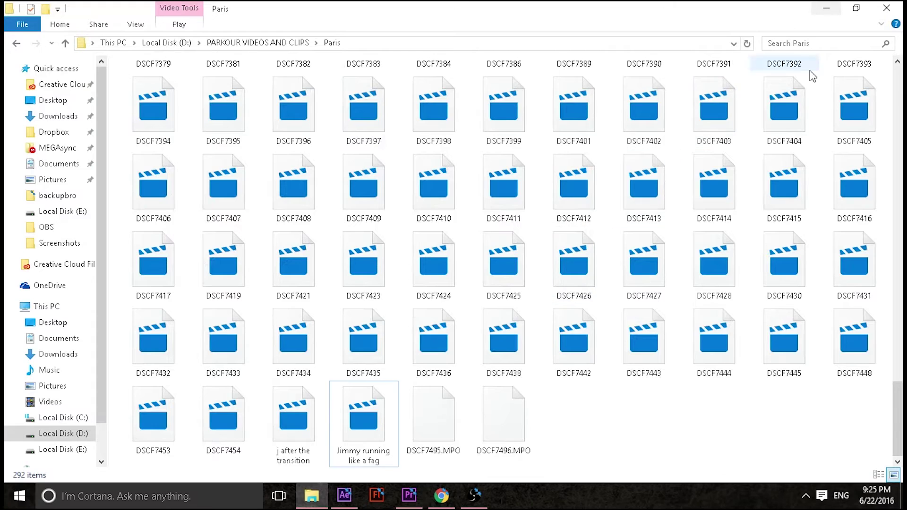
left_click(886, 8)
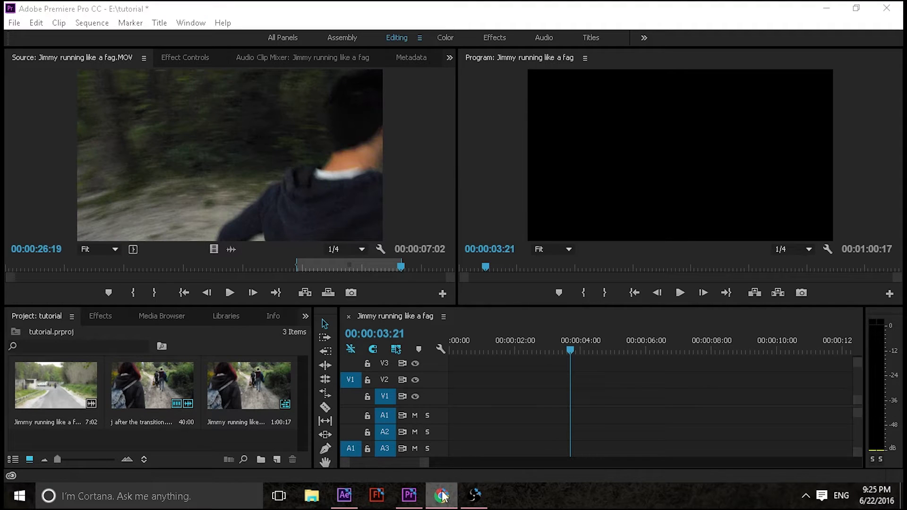
left_click(410, 500)
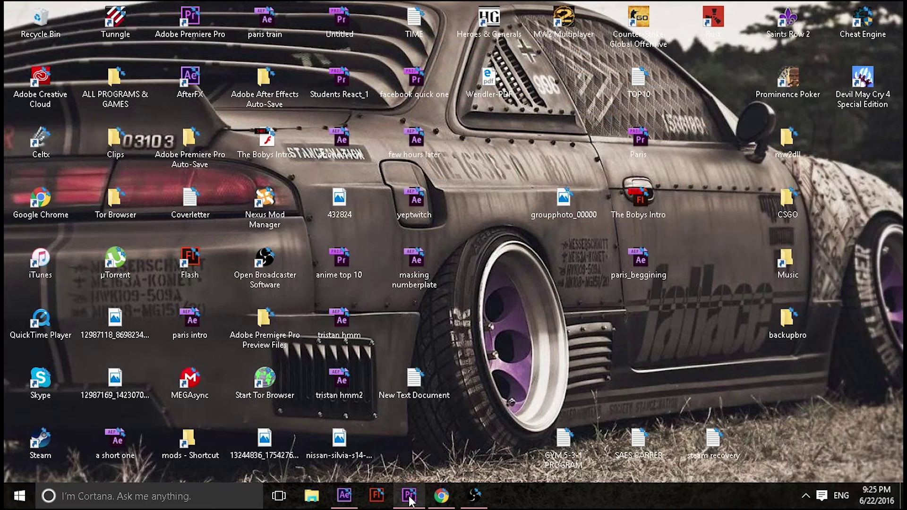
left_click(340, 504)
left_click(340, 504)
left_click(348, 506)
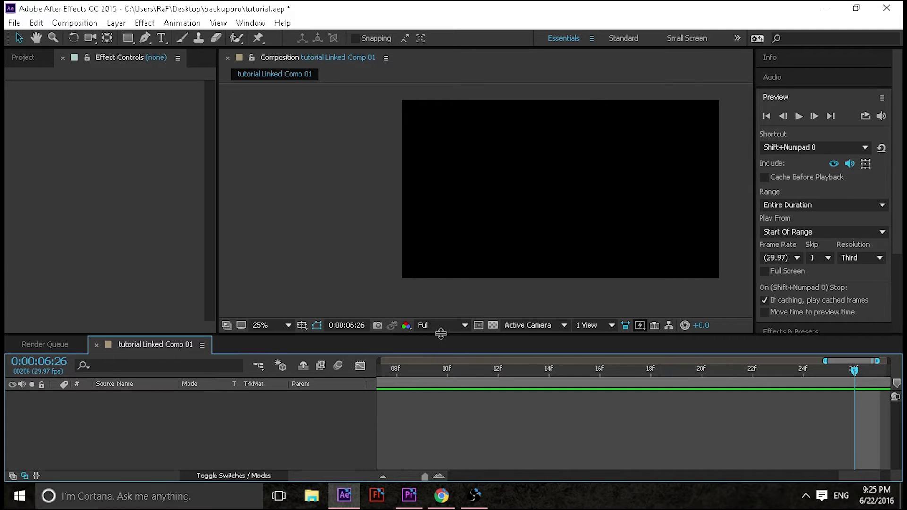
left_click_drag(441, 334, 420, 226)
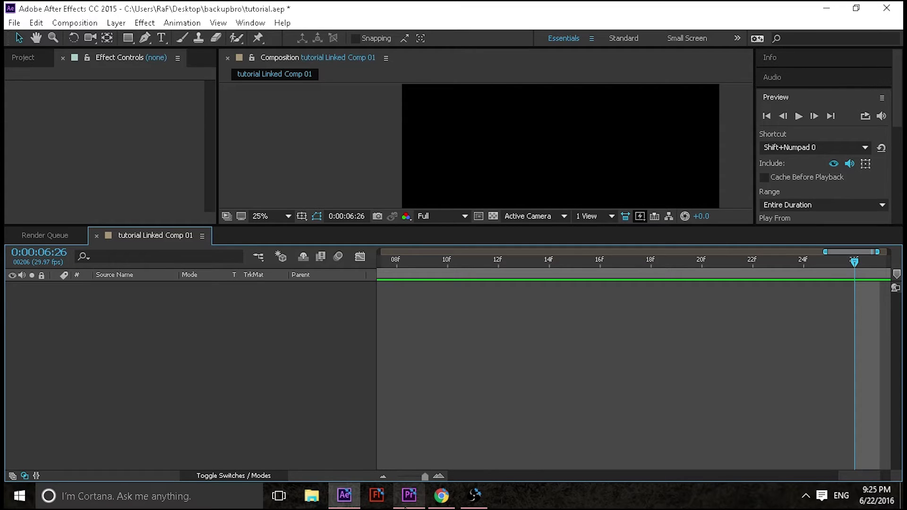
Switch to Premiere Pro, heighten the project and timeline area, and widen the tools panel to two columns
mouse_move(420, 498)
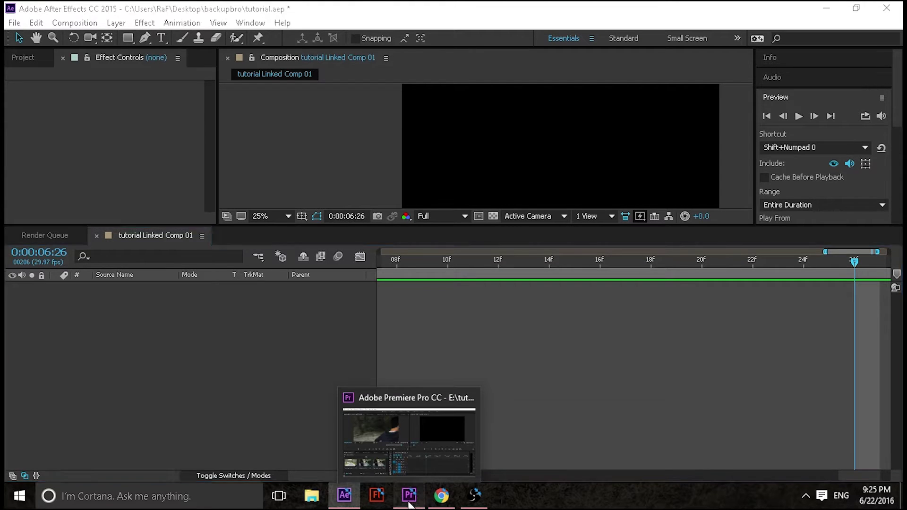
left_click(409, 496)
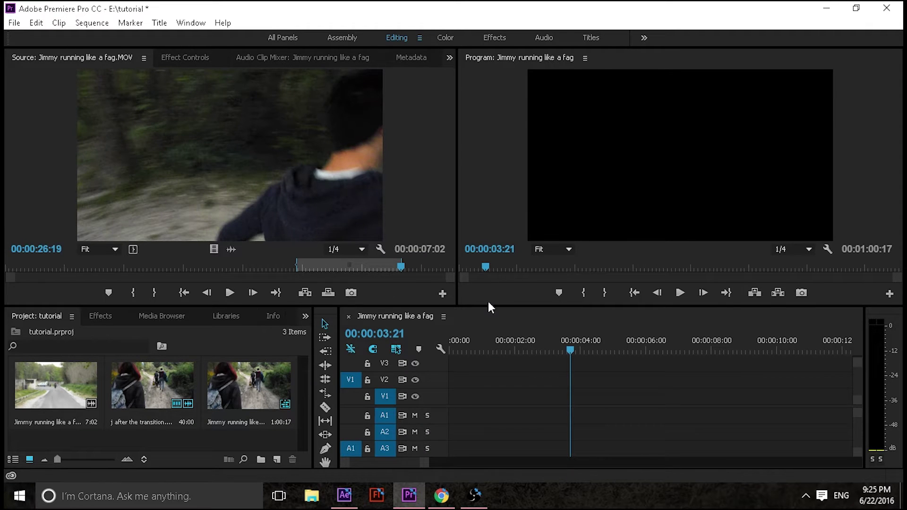
left_click_drag(489, 306, 488, 243)
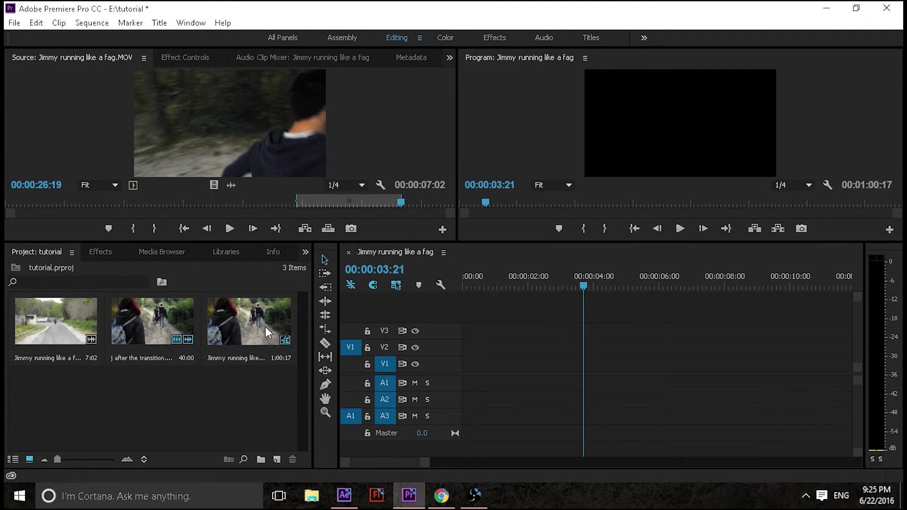
left_click(344, 496)
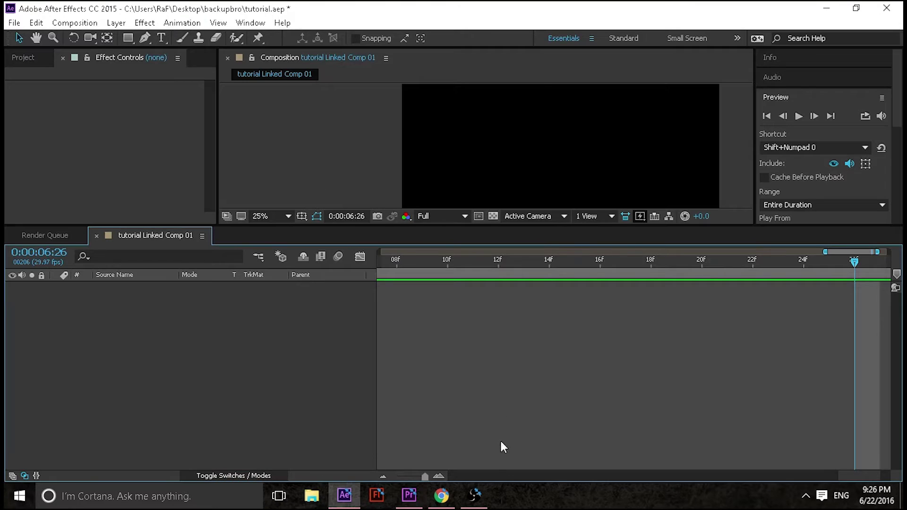
left_click(409, 496)
left_click_drag(310, 360, 286, 360)
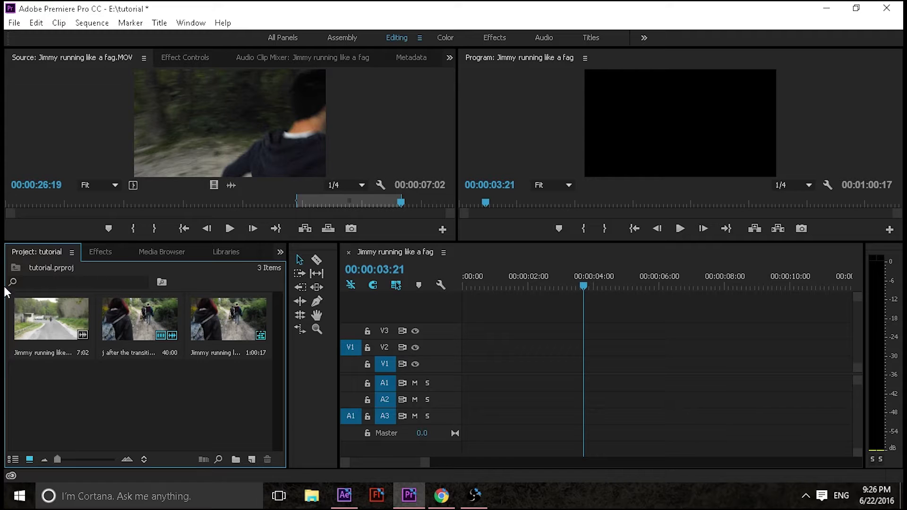
Open the running clip in the Source monitor and trim its marked range to 00:00:01:03 around the turn
left_click(37, 327)
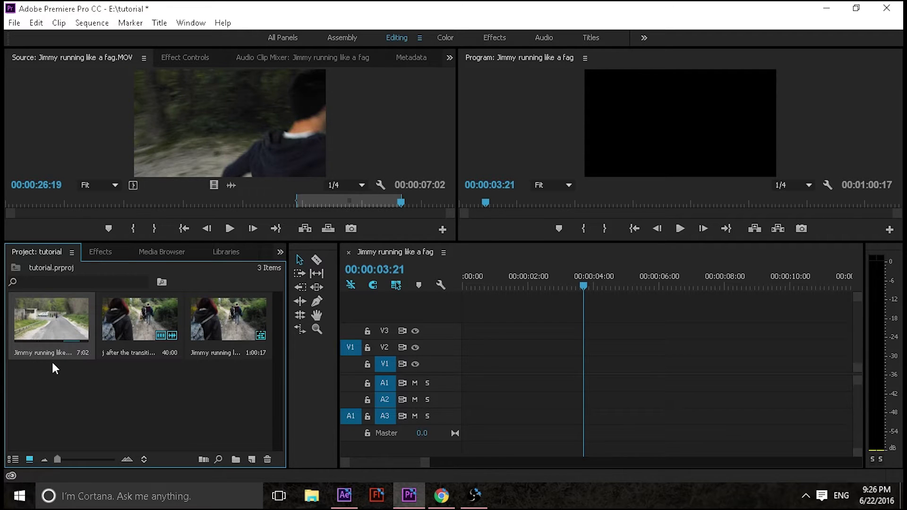
double_click(45, 323)
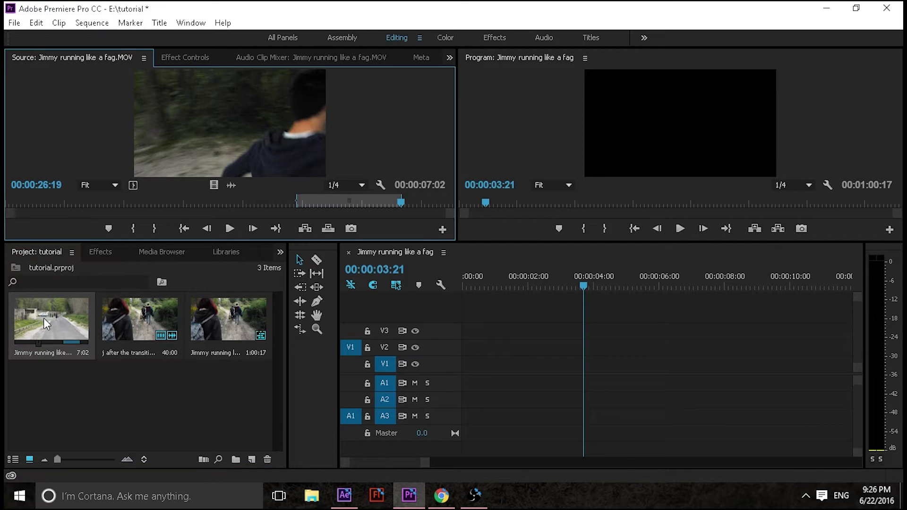
left_click_drag(395, 201, 357, 204)
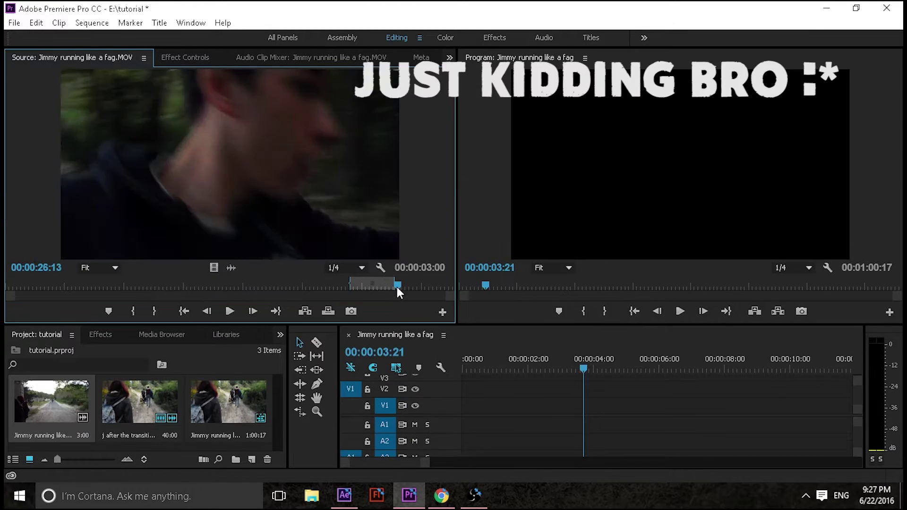
left_click_drag(397, 287, 396, 287)
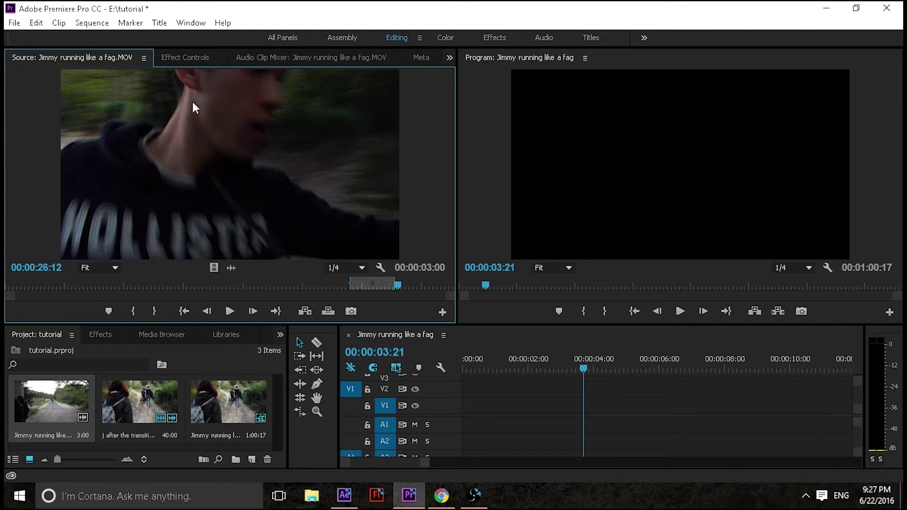
left_click_drag(395, 283, 397, 284)
mouse_move(393, 286)
left_mouse_down()
mouse_move(401, 288)
mouse_move(395, 295)
mouse_move(404, 291)
mouse_move(393, 294)
left_mouse_up()
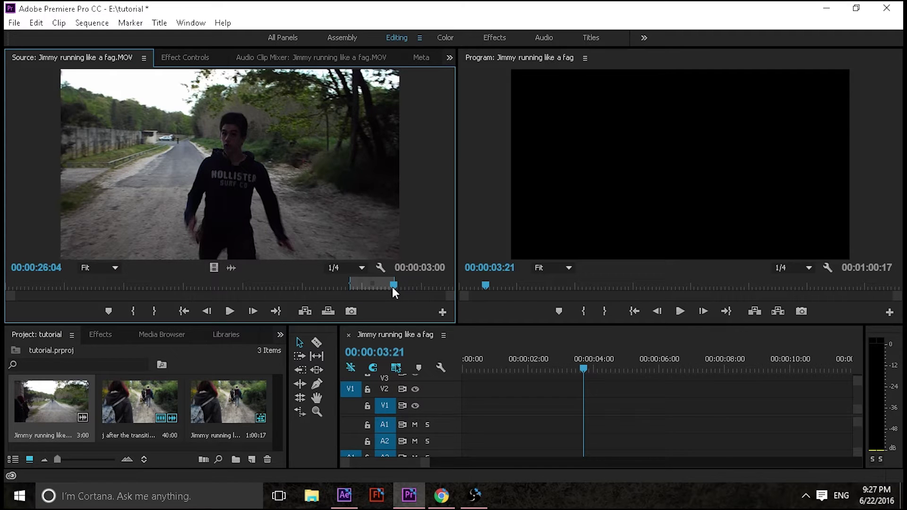
mouse_move(392, 287)
left_mouse_down()
mouse_move(401, 288)
mouse_move(392, 287)
left_mouse_up()
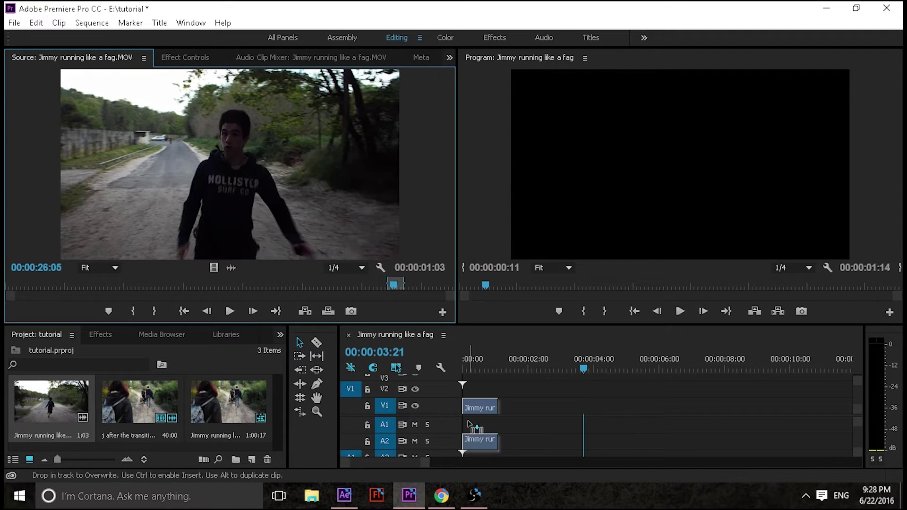
Place the trimmed running clip at the start of track V1 and play it through in the sequence
left_click_drag(475, 428, 466, 431)
left_click_drag(579, 382, 405, 366)
key("space")
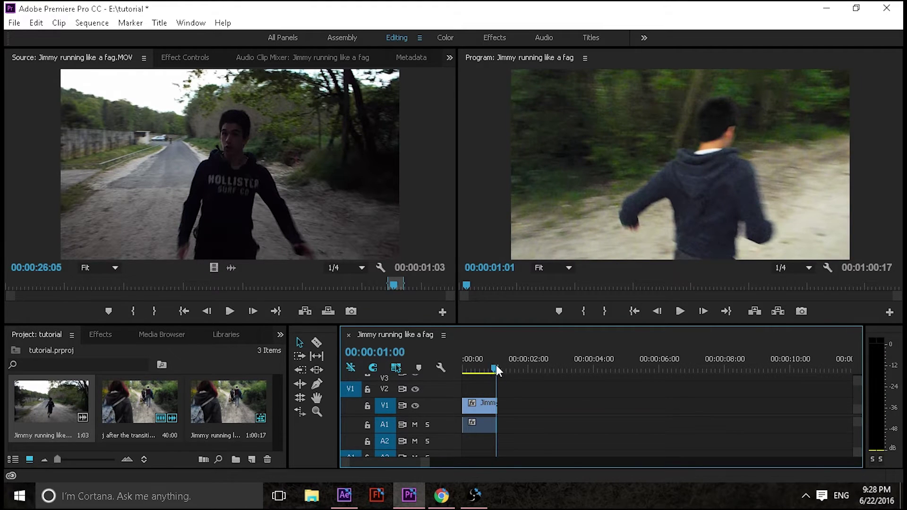
key("space")
scroll(415, 321, "up", 1)
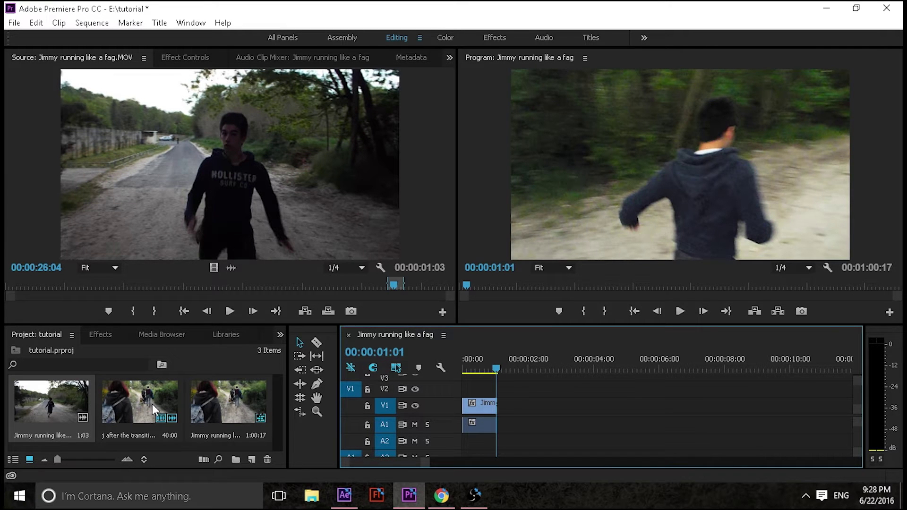
Place "j after the transition.MOV" on track V1 just after 00:00:02:00, preview it, and return the playhead to 00:00:00:00
left_click_drag(152, 404, 552, 413)
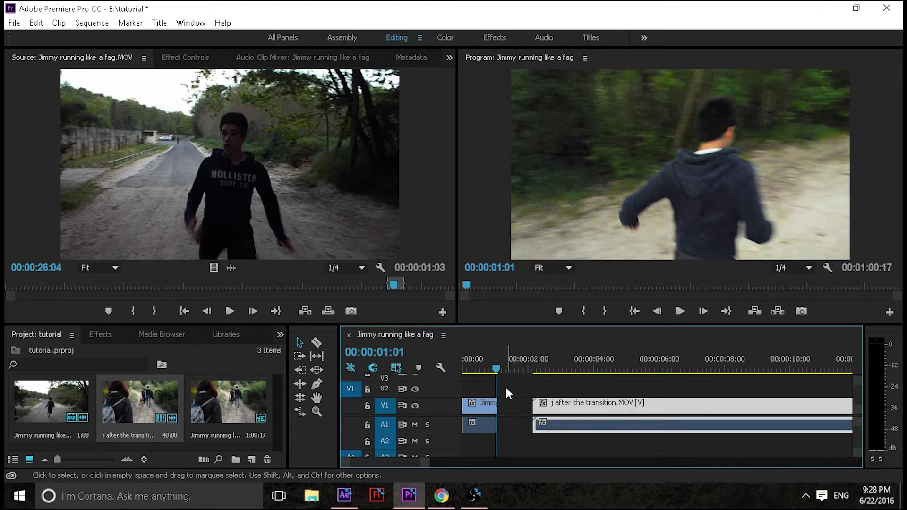
key("space")
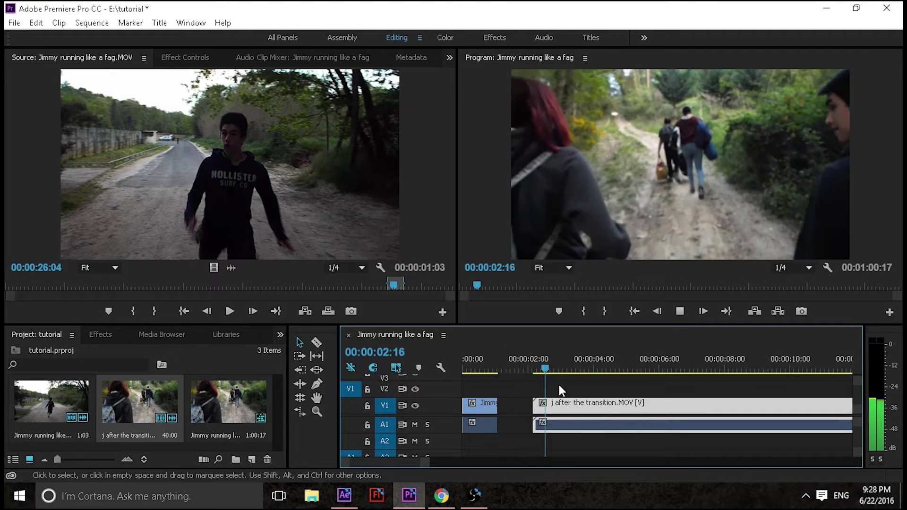
key("space")
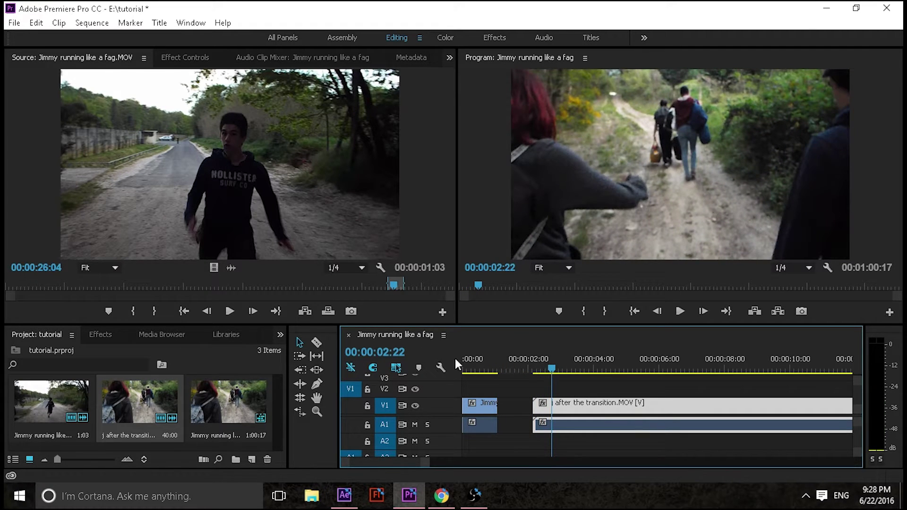
left_click_drag(543, 370, 464, 375)
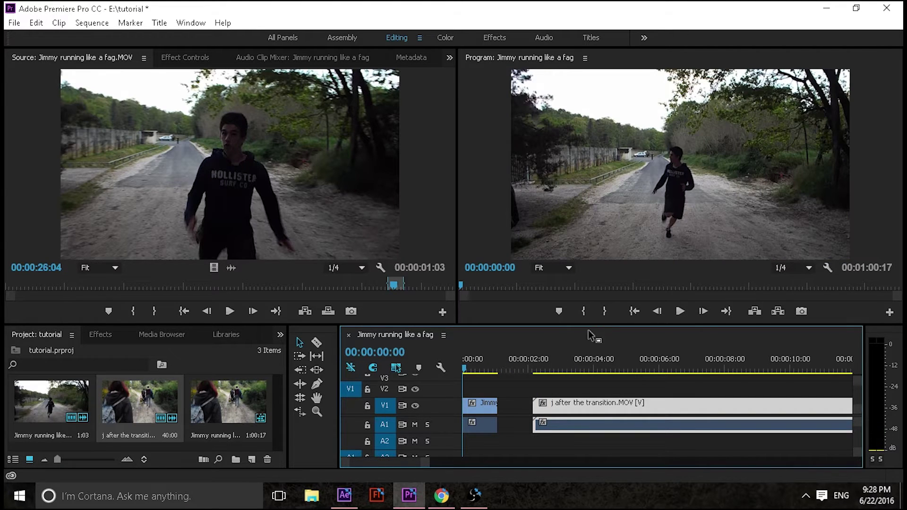
Replace the running clip on V1 with an After Effects composition and heighten the composition viewer in After Effects
right_click(478, 404)
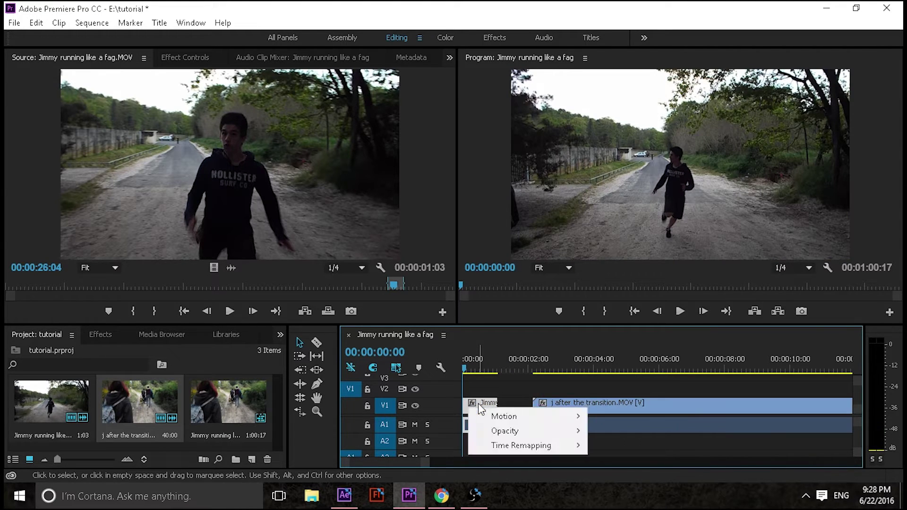
right_click(482, 400)
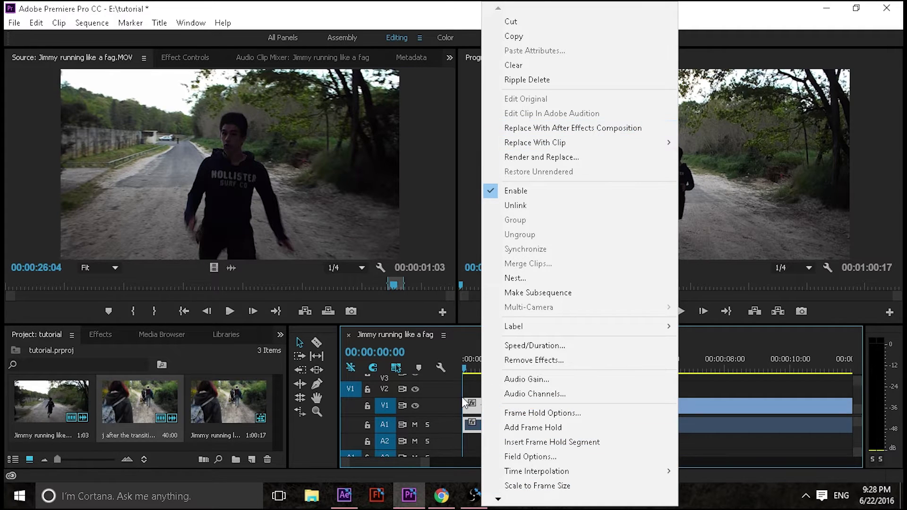
left_click(539, 128)
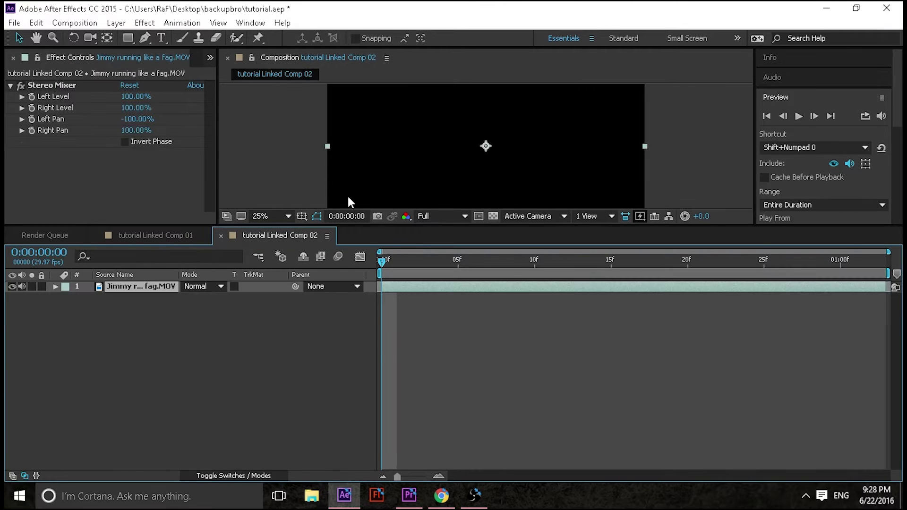
left_click_drag(361, 224, 368, 324)
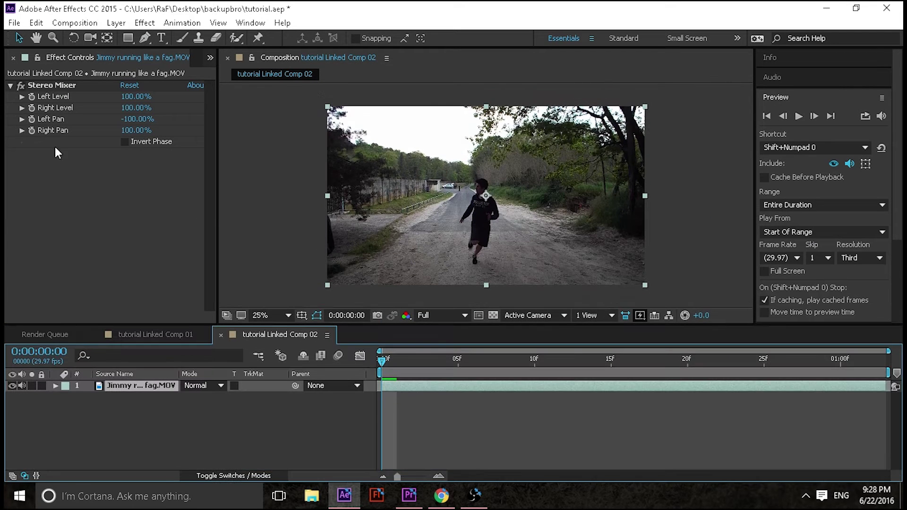
left_click(409, 496)
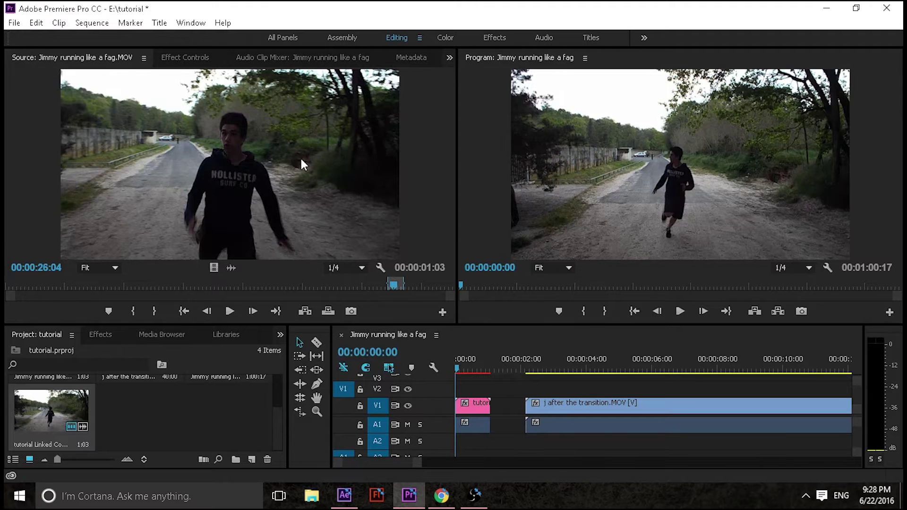
left_click(345, 495)
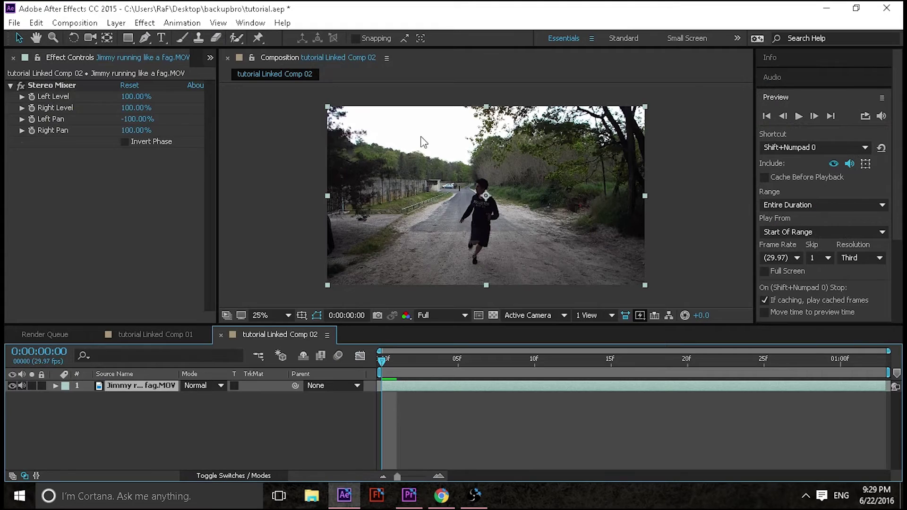
At 0:00:00:20, start a Pen tool mask on the running clip layer, tracing the shoulder and hood from the frame's left edge
left_click_drag(444, 366, 685, 364)
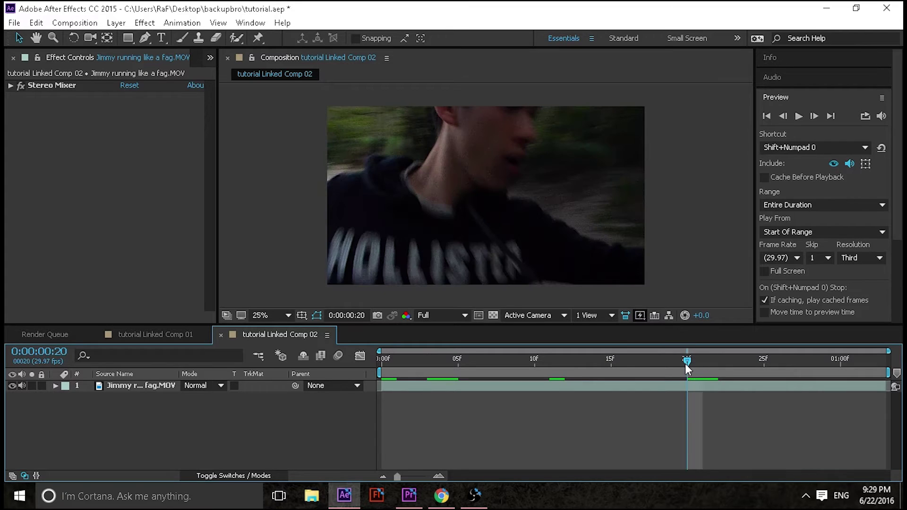
left_click(368, 189)
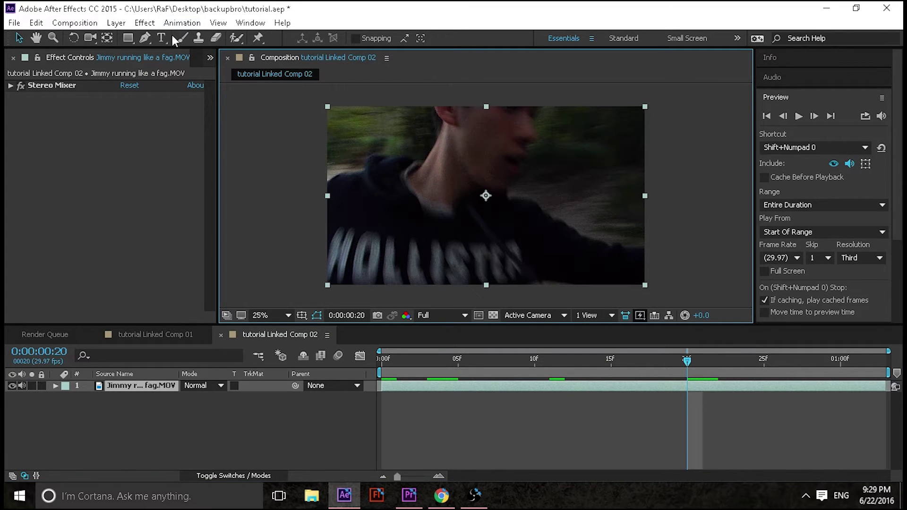
left_click(146, 39)
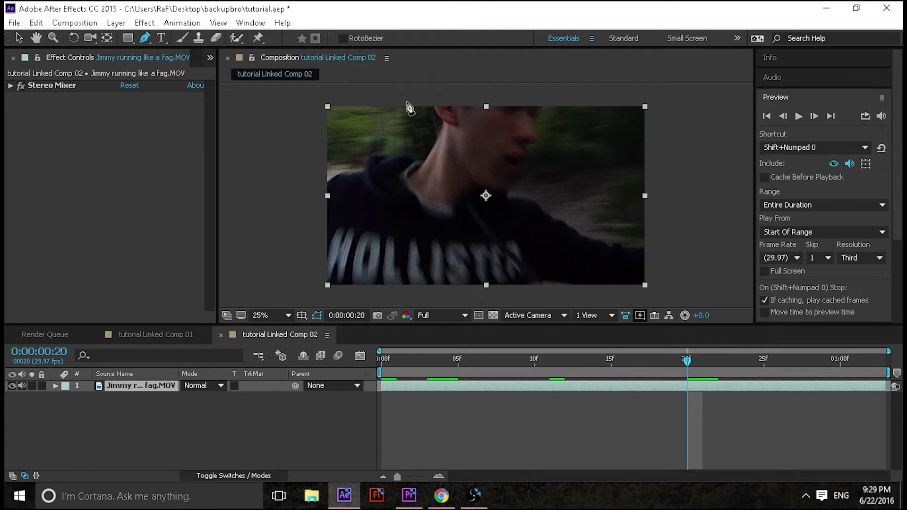
left_click(340, 179)
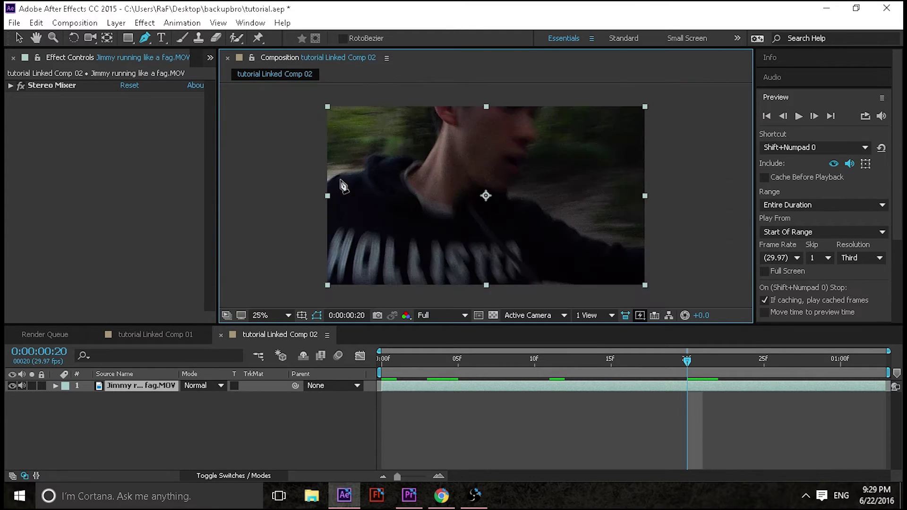
scroll(343, 186, "up", 2)
scroll(347, 178, "down", 1)
key("h")
left_click_drag(346, 178, 505, 278)
key("g")
scroll(414, 199, "up", 1)
scroll(406, 210, "down", 1)
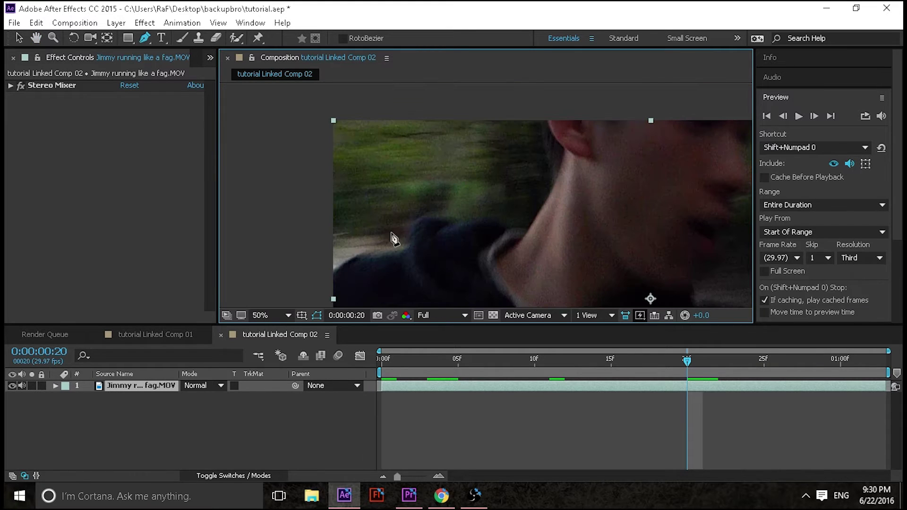
left_click(333, 270)
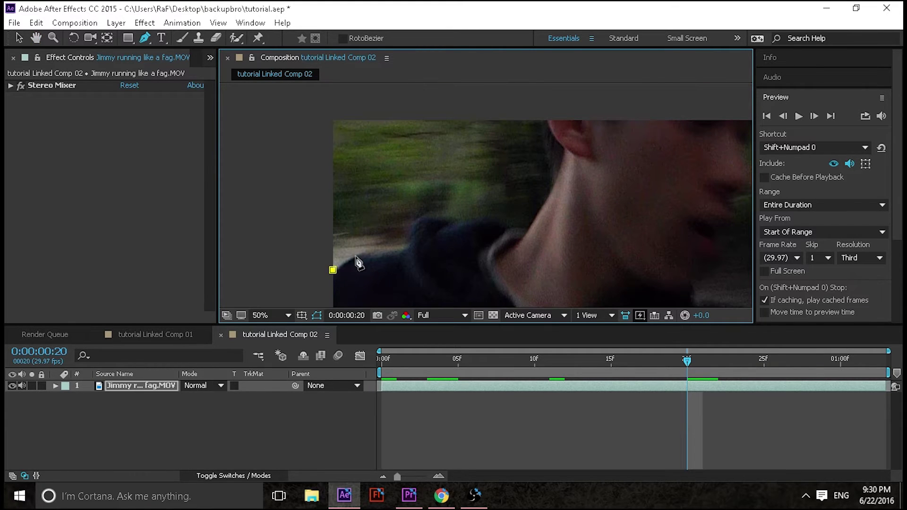
left_click(382, 254)
left_click(406, 252)
left_click(412, 228)
left_click(427, 215)
left_click(450, 218)
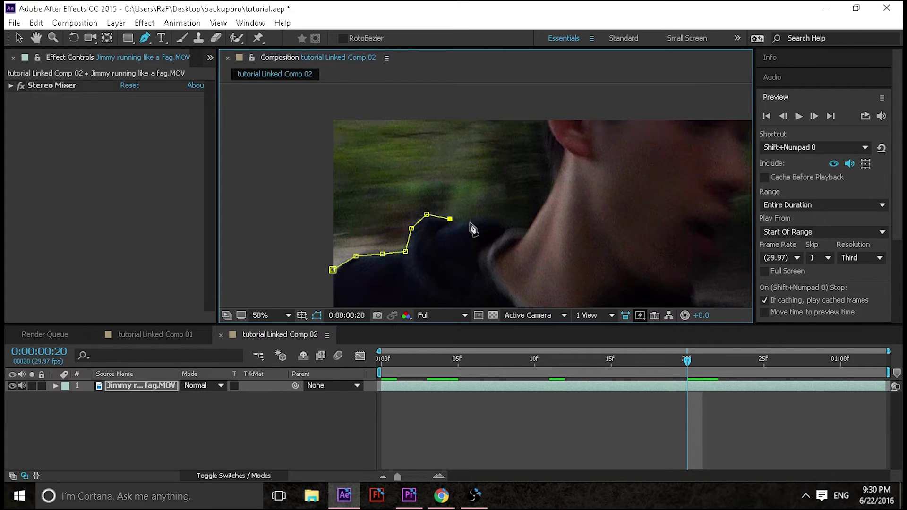
Continue the mask outline along the hood, neck and back of the head, and close it around the upper-left background
left_click(469, 221)
left_click(495, 217)
left_click(529, 228)
left_click(554, 179)
left_click(545, 147)
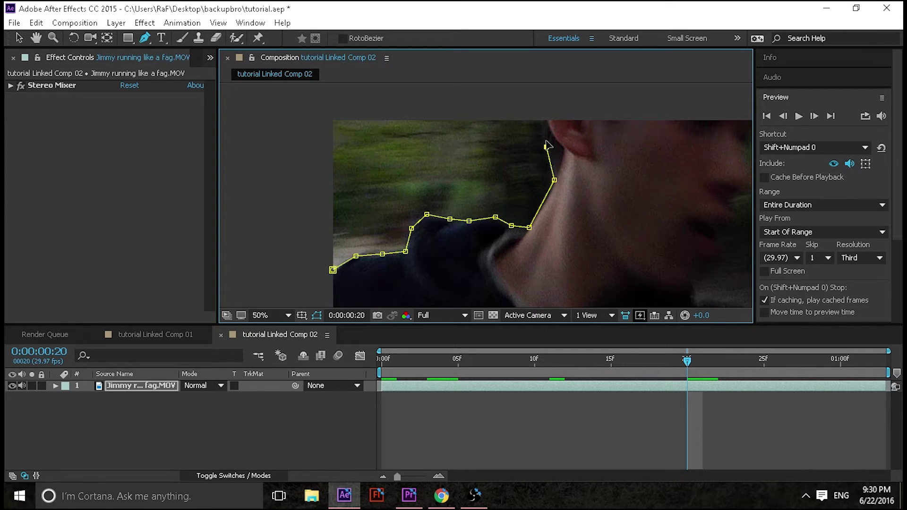
left_click(354, 112)
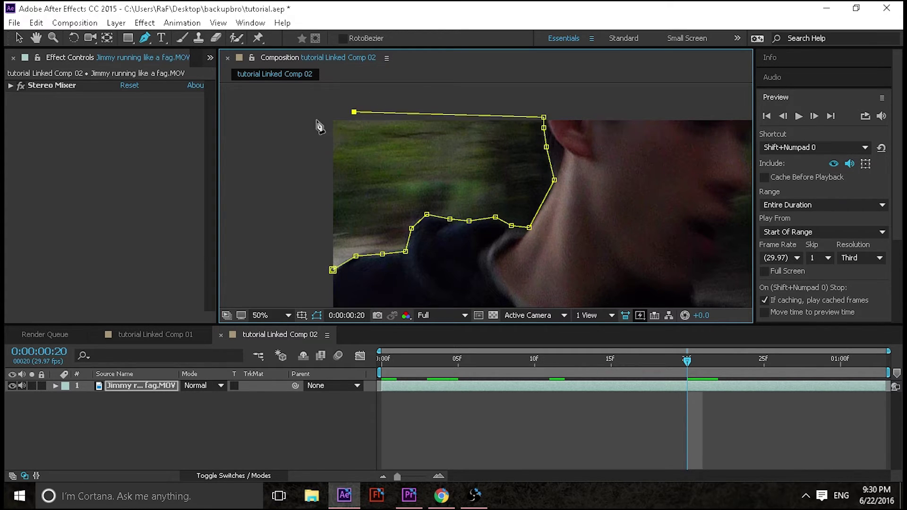
left_click(302, 125)
left_click(333, 270)
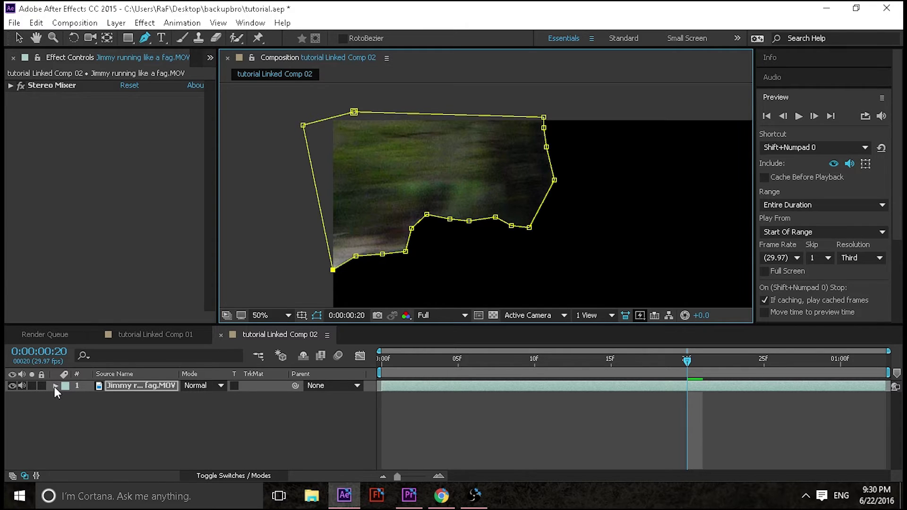
Invert Mask 1 and turn on Mask Path keyframing at 0:00:00:20
left_click(137, 387)
key("m")
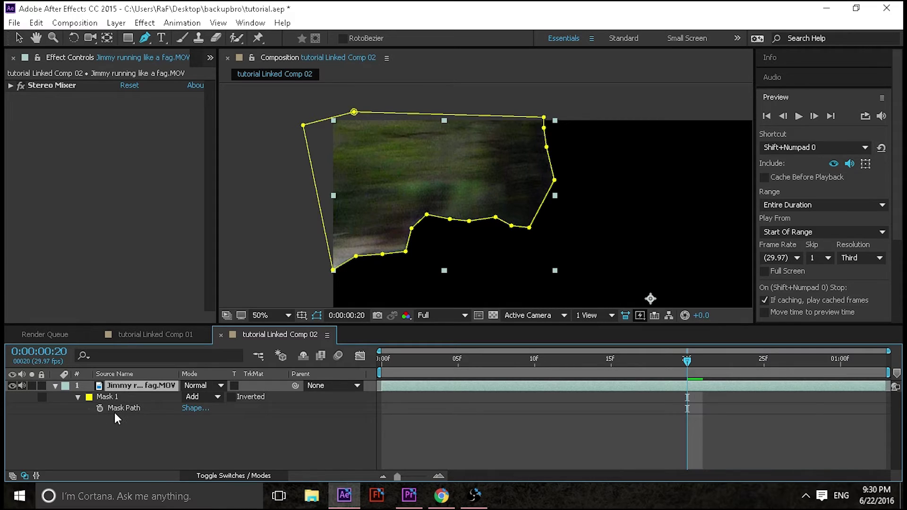
left_click(231, 397)
scroll(358, 208, "down", 2)
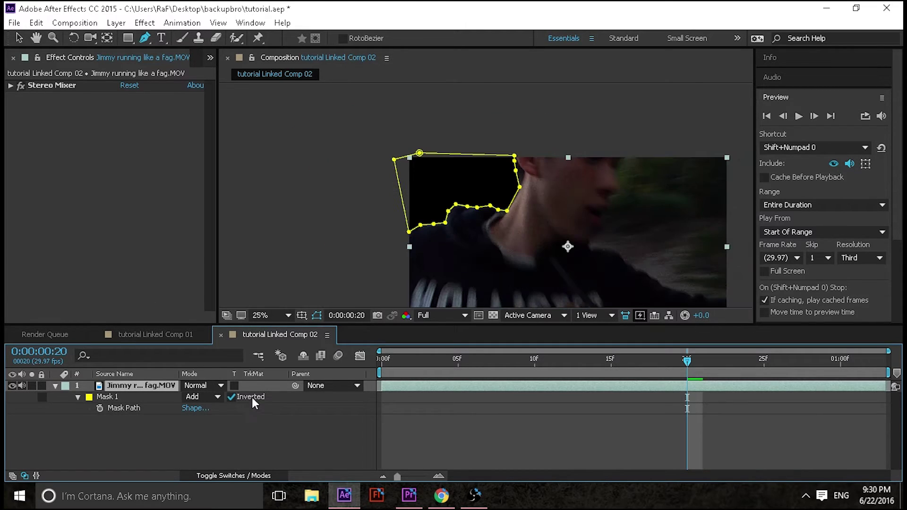
left_click(56, 385)
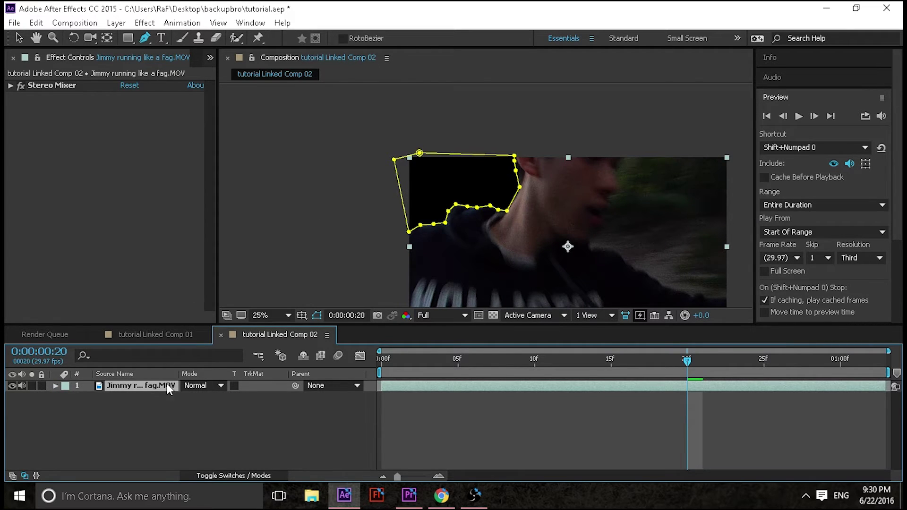
key("m")
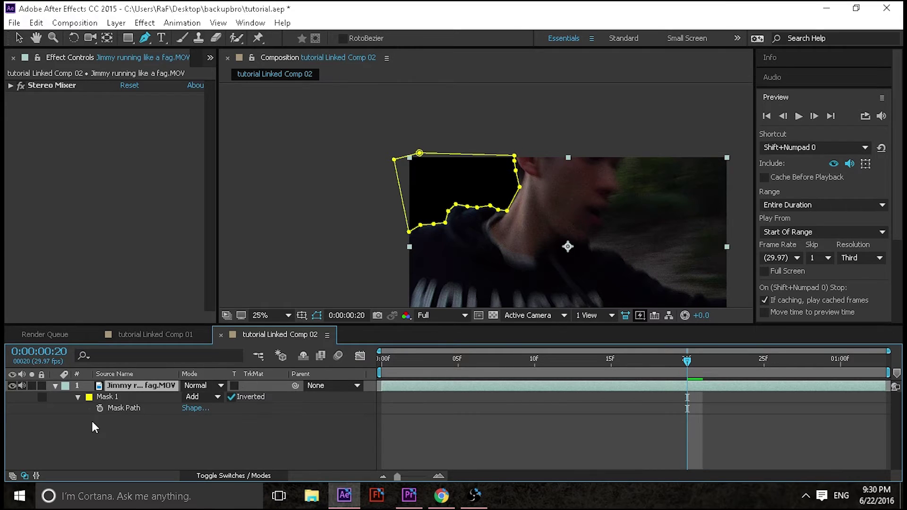
left_click(99, 409)
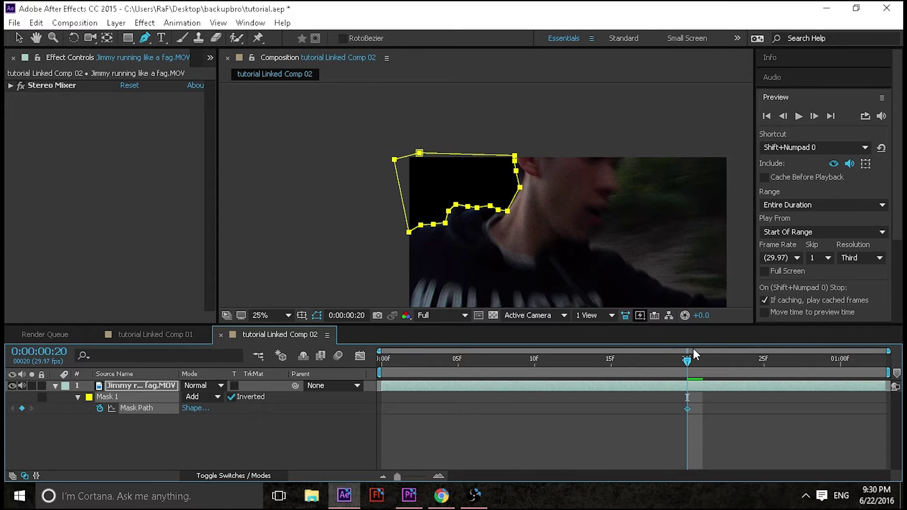
At 0:00:00:21, reshape Mask 1 point by point to follow the shoulder, hood, neck and back of the head
left_click_drag(687, 367, 697, 364)
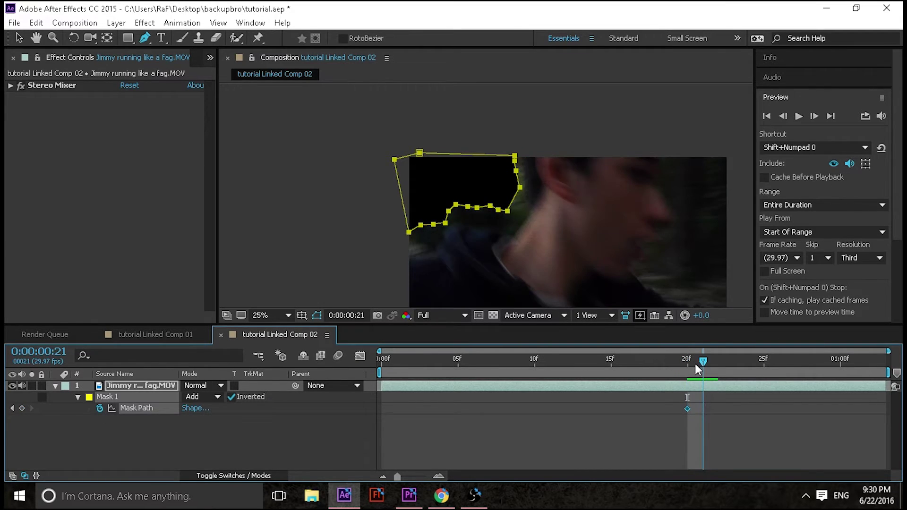
scroll(509, 234, "up", 2)
key("space")
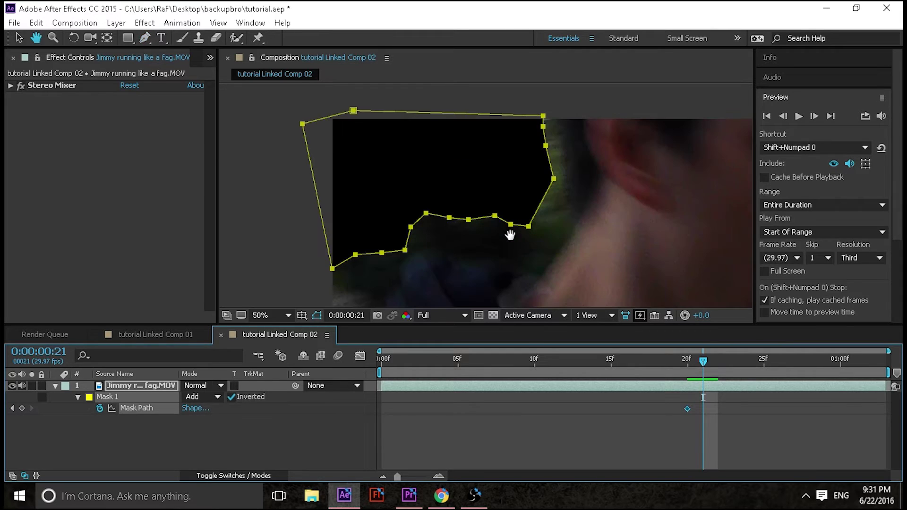
left_click_drag(540, 260, 458, 250)
key("b")
left_click_drag(311, 231, 288, 295)
left_click(412, 247)
left_click_drag(313, 238, 332, 295)
left_click_drag(339, 231, 345, 266)
left_click_drag(368, 204, 375, 221)
left_click_drag(383, 190, 395, 224)
left_click_drag(407, 195, 446, 230)
left_click_drag(453, 193, 470, 241)
left_click_drag(468, 201, 495, 250)
left_click_drag(511, 155, 534, 194)
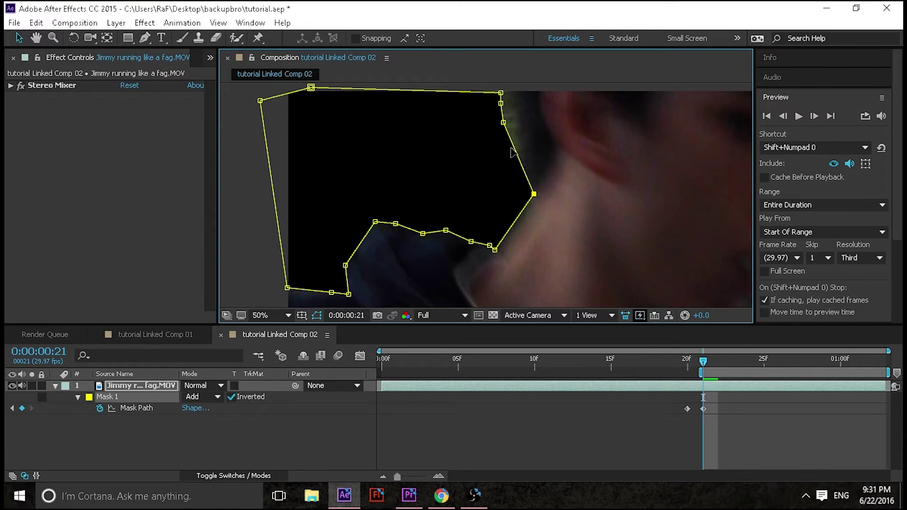
left_click_drag(503, 122, 513, 110)
left_click_drag(509, 96, 500, 189)
left_click_drag(492, 186, 487, 164)
left_click_drag(425, 284, 388, 167)
Advance to 0:00:00:22 and move the mask points to match the subject's shifted shoulder, neck and head outline
key("Page_Down")
left_click_drag(347, 299, 398, 271)
scroll(424, 183, "down", 1)
left_click_drag(424, 172, 464, 238)
left_click_drag(430, 158, 458, 222)
left_click_drag(446, 138, 468, 200)
left_click_drag(456, 138, 478, 184)
left_click_drag(469, 142, 483, 172)
left_click_drag(524, 122, 552, 181)
left_click_drag(552, 181, 523, 251)
left_click_drag(484, 151, 539, 217)
left_click_drag(480, 141, 523, 163)
left_click_drag(375, 134, 492, 139)
left_click_drag(492, 189, 451, 121)
Advance to 0:00:00:23 and refit the mask to the collar, neck and head, placing its lower points below the frame
key("Page_Down")
left_click_drag(359, 243, 419, 267)
left_click_drag(385, 240, 517, 280)
left_click_drag(502, 255, 370, 86)
left_click_drag(414, 180, 445, 201)
left_click_drag(410, 250, 444, 257)
left_click_drag(420, 229, 451, 224)
left_click_drag(430, 213, 459, 217)
left_click_drag(469, 206, 472, 215)
left_click_drag(520, 176, 529, 203)
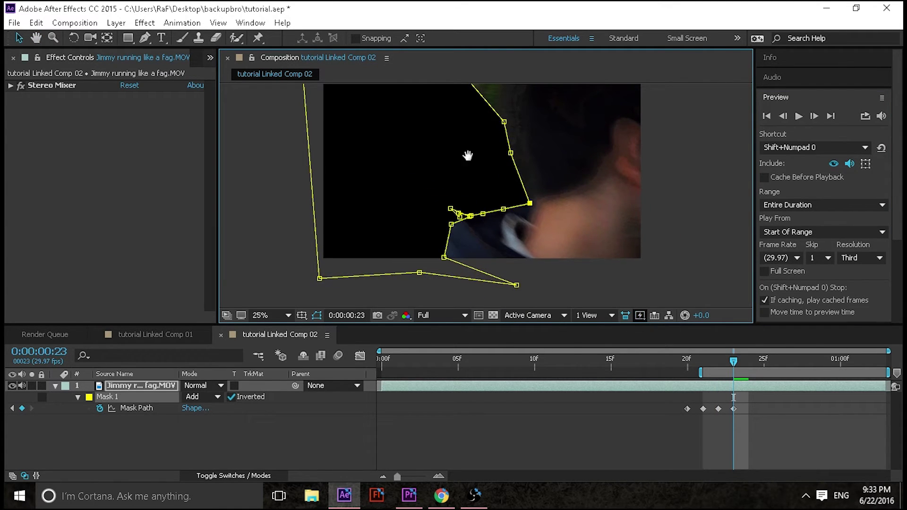
At 0:00:00:24, adjust the mask's upper and right-hand points to follow the back of the head and the collar
left_click_drag(468, 156, 431, 144)
key("Page_Down")
left_click_drag(393, 288, 527, 91)
left_click_drag(463, 95, 540, 104)
left_click_drag(514, 156, 524, 152)
left_click_drag(521, 187, 528, 186)
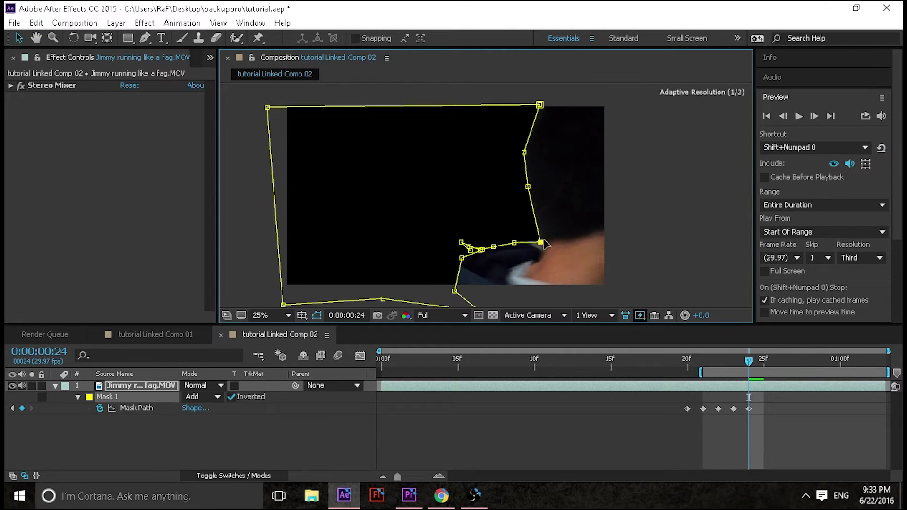
left_click_drag(540, 237, 542, 248)
left_click_drag(493, 247, 456, 253)
At 0:00:00:25, shift the mask edge right to fit the head, neck and sloping shoulder
key("Page_Down")
left_click_drag(540, 104, 570, 107)
left_click_drag(524, 152, 542, 150)
left_click_drag(528, 187, 552, 198)
mouse_move(542, 247)
left_mouse_down()
mouse_move(555, 231)
mouse_move(550, 240)
left_mouse_up()
left_click_drag(506, 245, 534, 235)
left_click_drag(496, 250, 518, 235)
At 0:00:00:26, move the mask's right-hand and lower points outside the frame so the mask covers the whole picture
key("Page_Down")
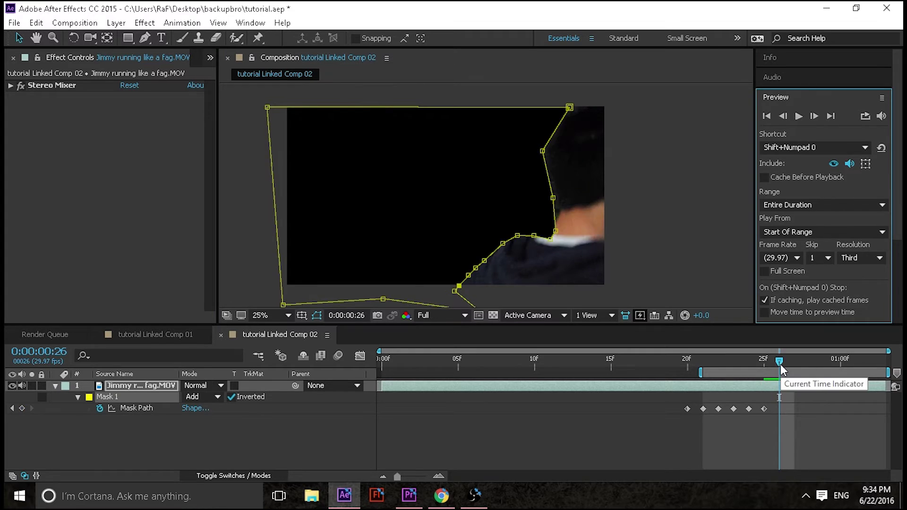
mouse_move(779, 361)
left_mouse_down()
mouse_move(733, 359)
mouse_move(780, 360)
left_mouse_up()
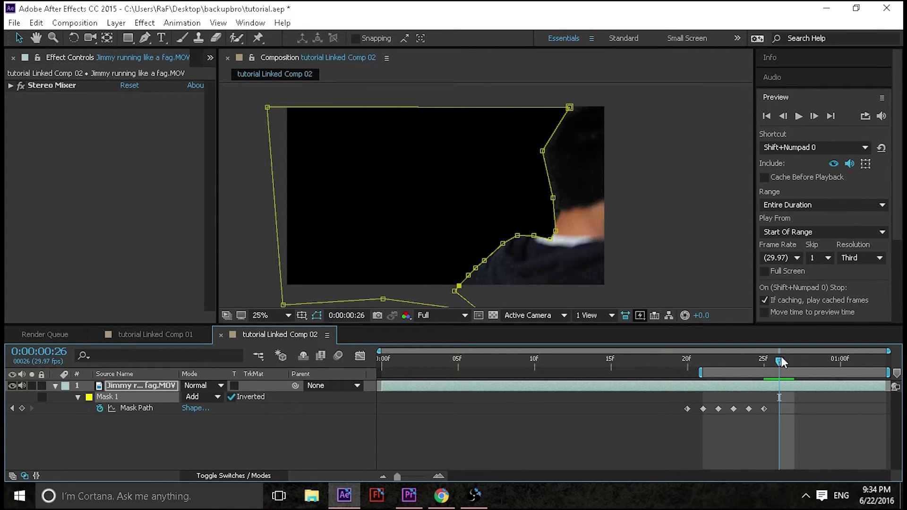
left_click_drag(781, 361, 774, 336)
left_click_drag(443, 288, 609, 150)
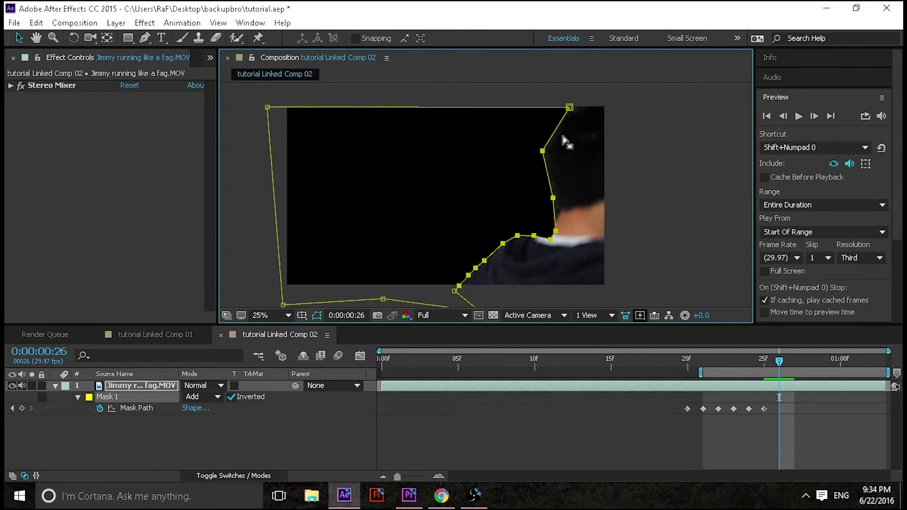
left_click_drag(543, 157, 615, 168)
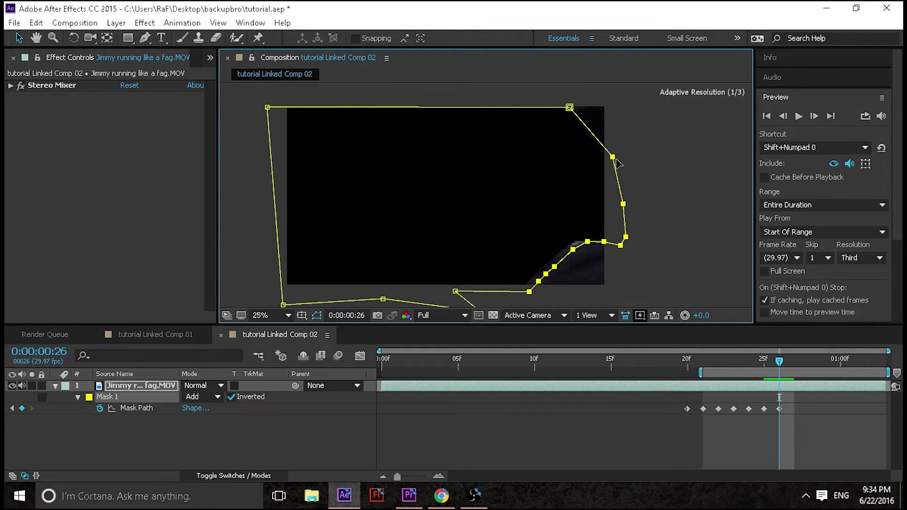
left_click(569, 297)
left_click(569, 300)
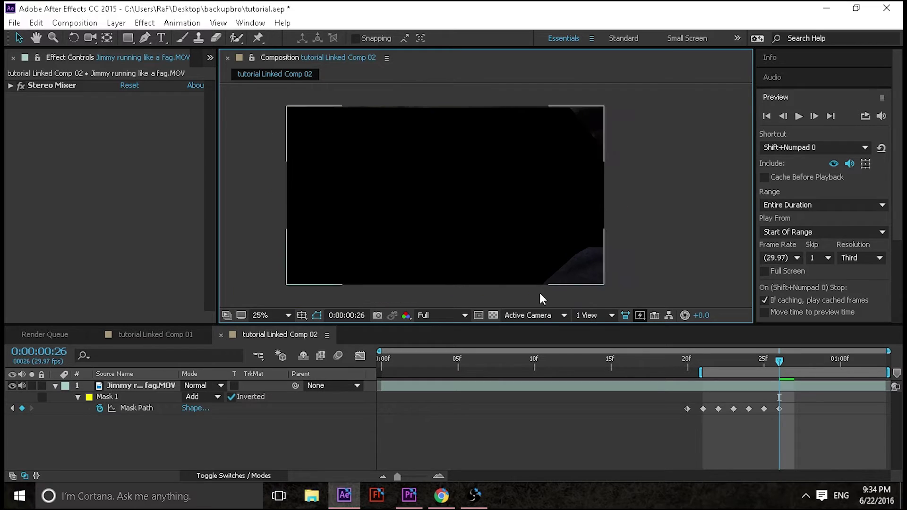
left_click(572, 257)
left_click_drag(575, 254, 614, 287)
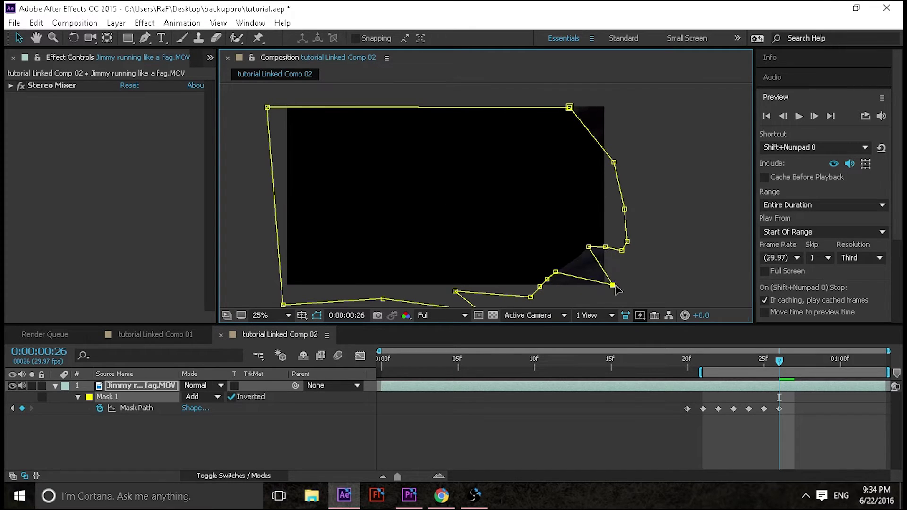
left_click_drag(588, 246, 633, 276)
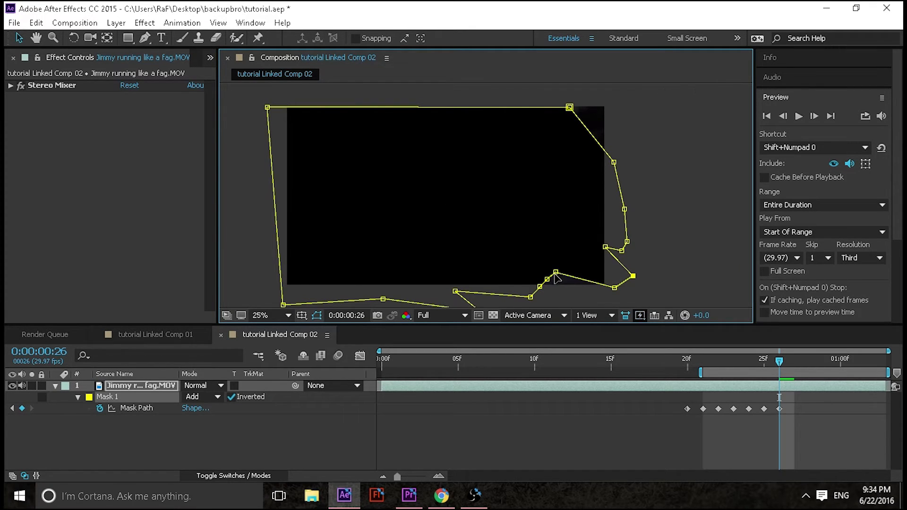
left_click_drag(556, 272, 539, 295)
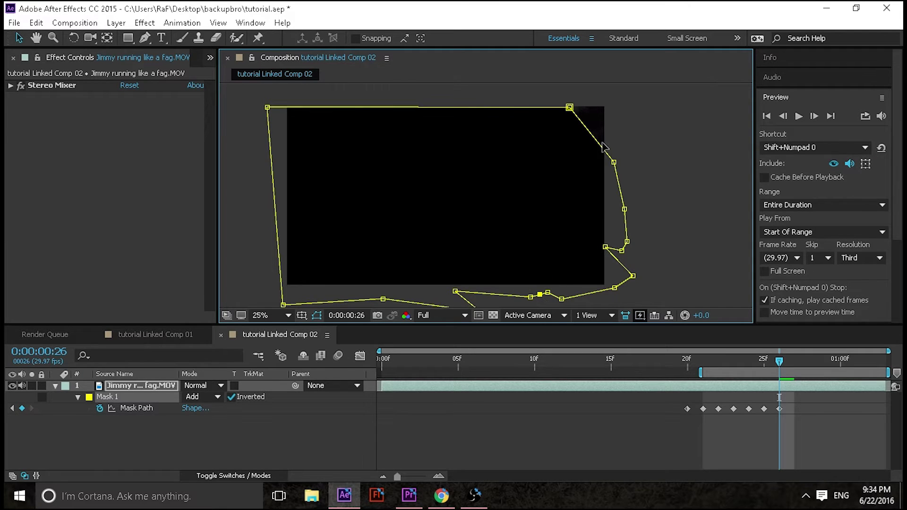
left_click_drag(614, 162, 619, 84)
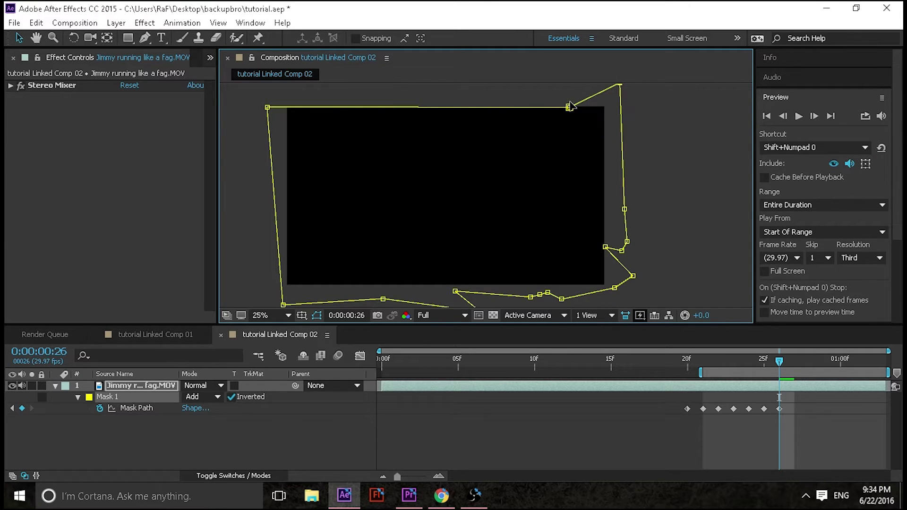
Raise the mask's upper point above the frame at 0:00:00:26 and play back the mask animation from 0:00:00:20
left_click_drag(570, 107, 571, 102)
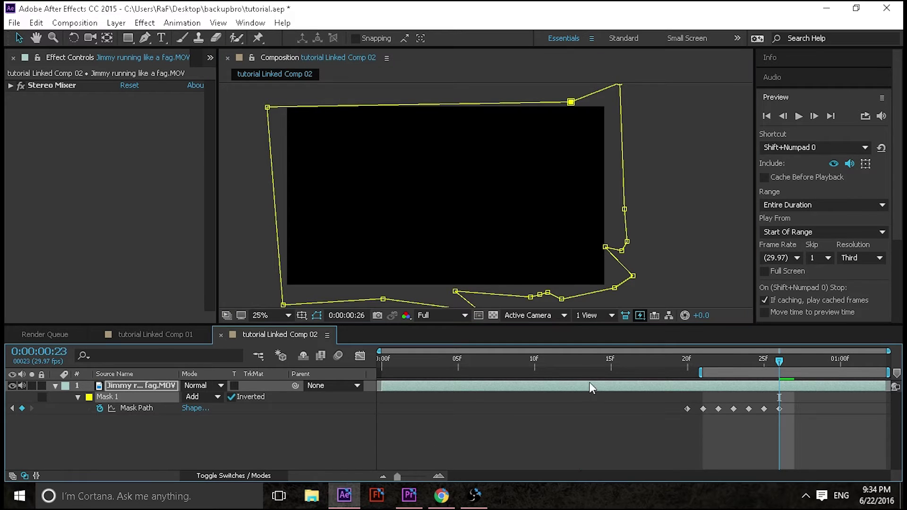
left_click_drag(542, 376, 692, 393)
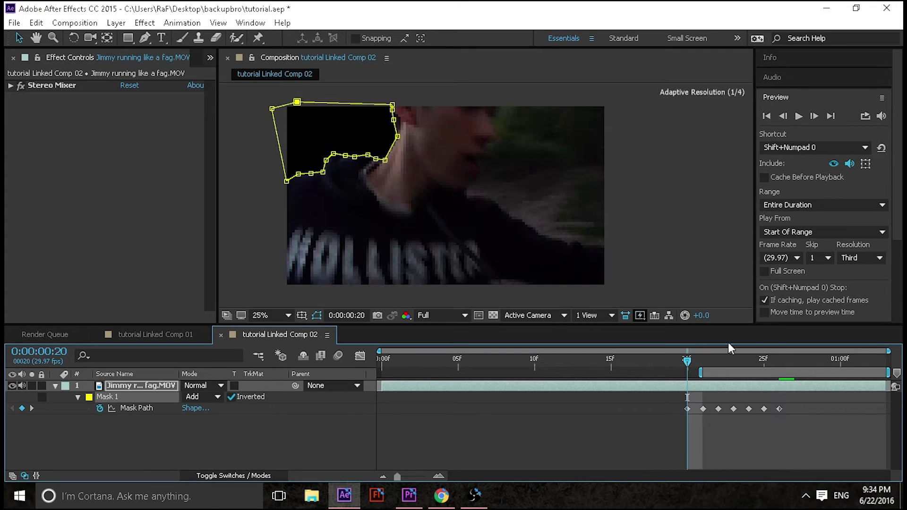
left_click(799, 117)
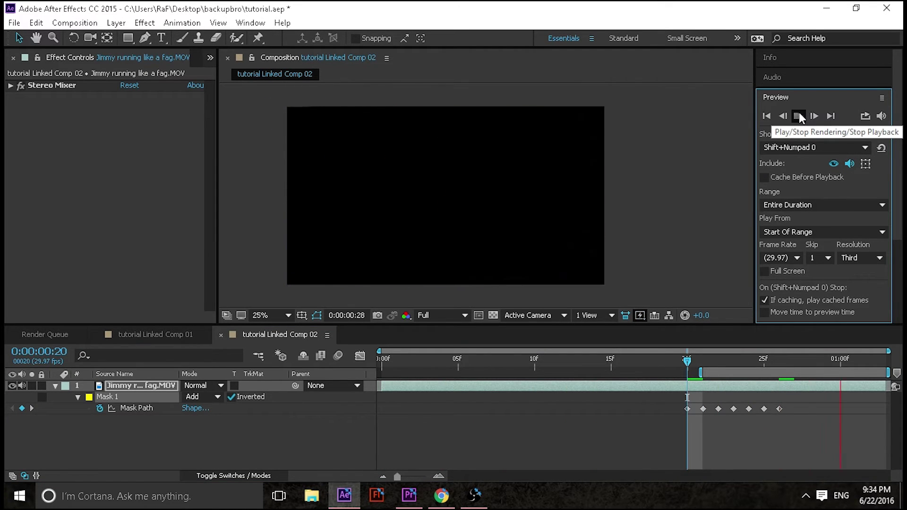
left_click(800, 116)
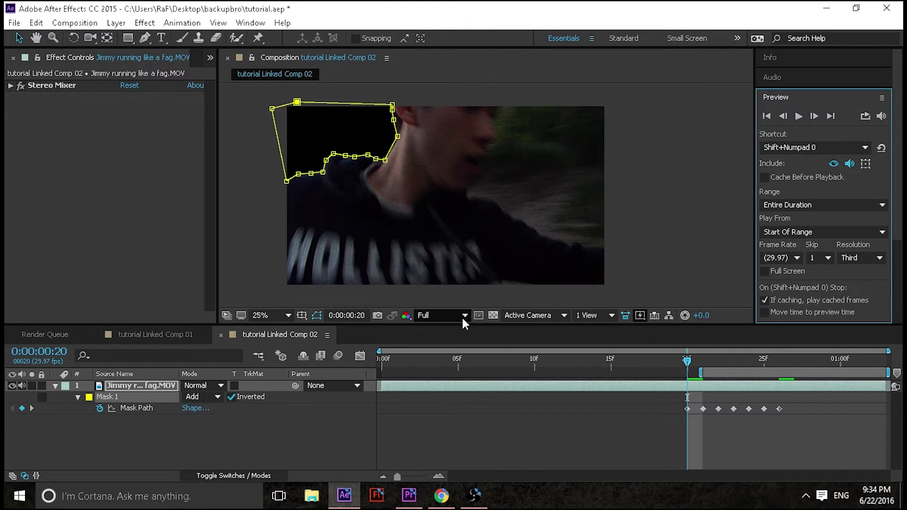
Set the composition preview resolution to Third and play back the masked clip again
left_click(464, 316)
left_click(436, 377)
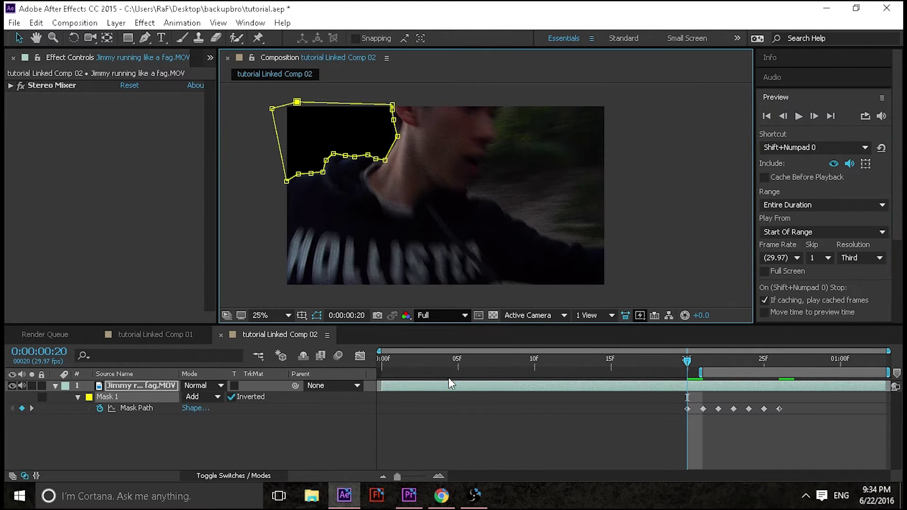
left_click(799, 118)
left_click(798, 118)
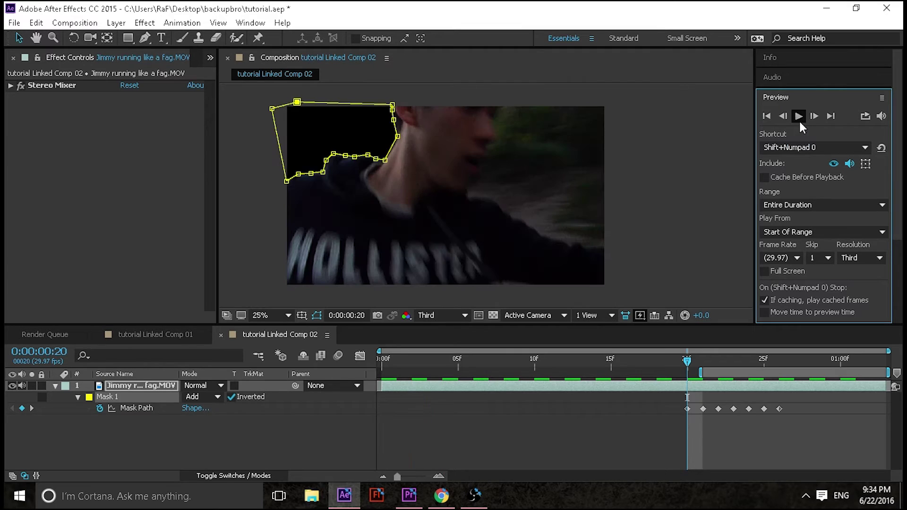
Duplicate the running clip layer, trimming the upper copy to end and the lower copy to start at 0:00:00:20
left_click(55, 386)
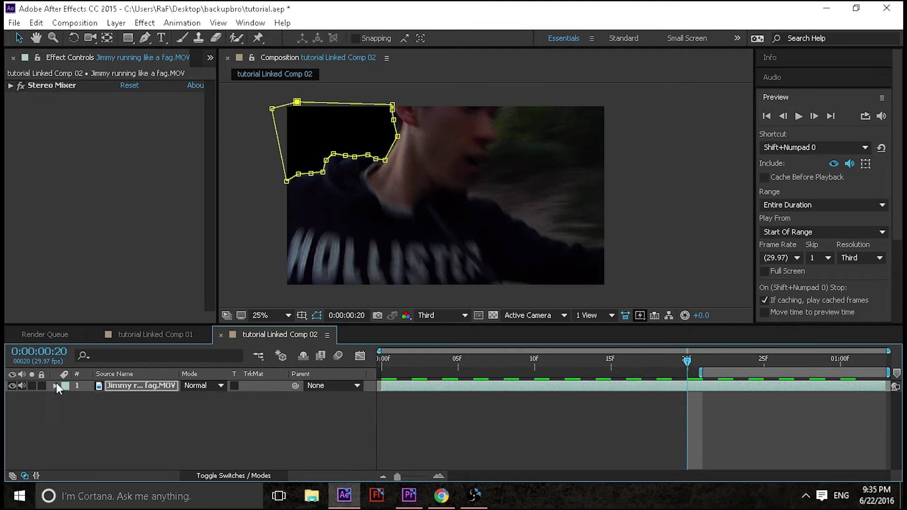
left_click(737, 385)
key("ctrl+d")
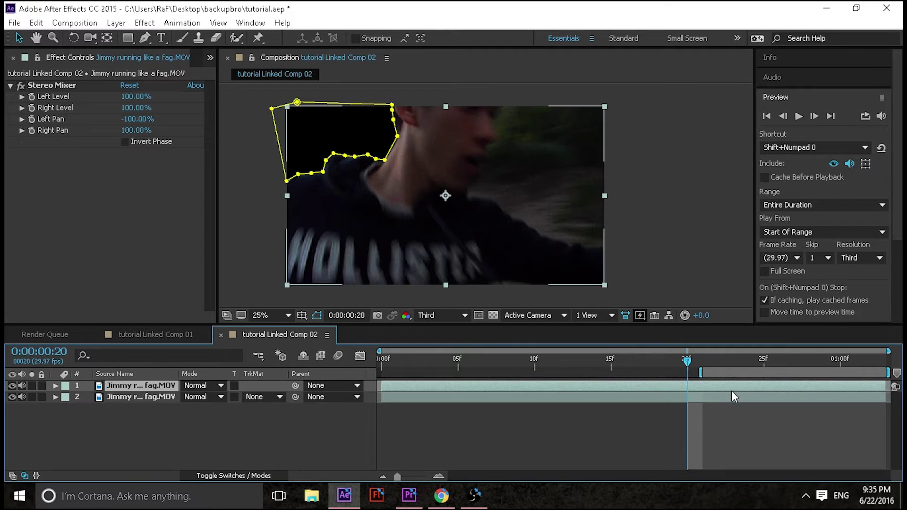
left_click(682, 387)
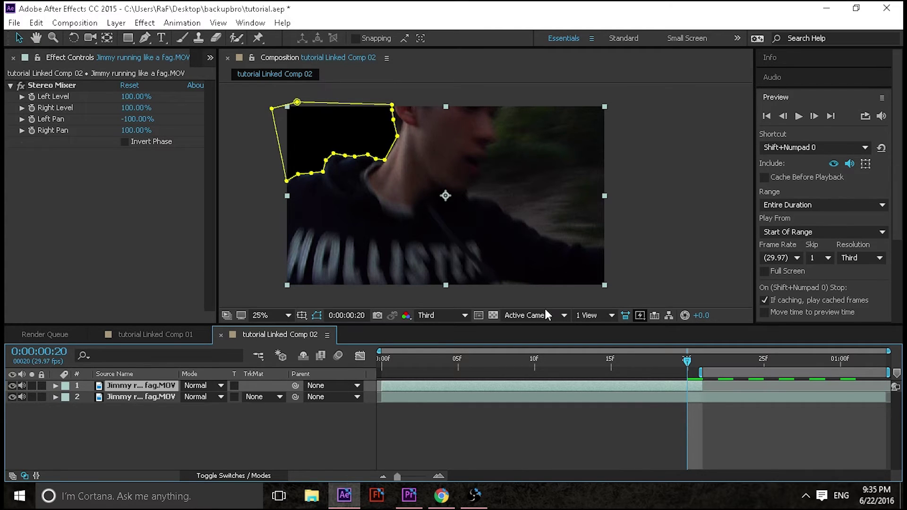
left_click(659, 398)
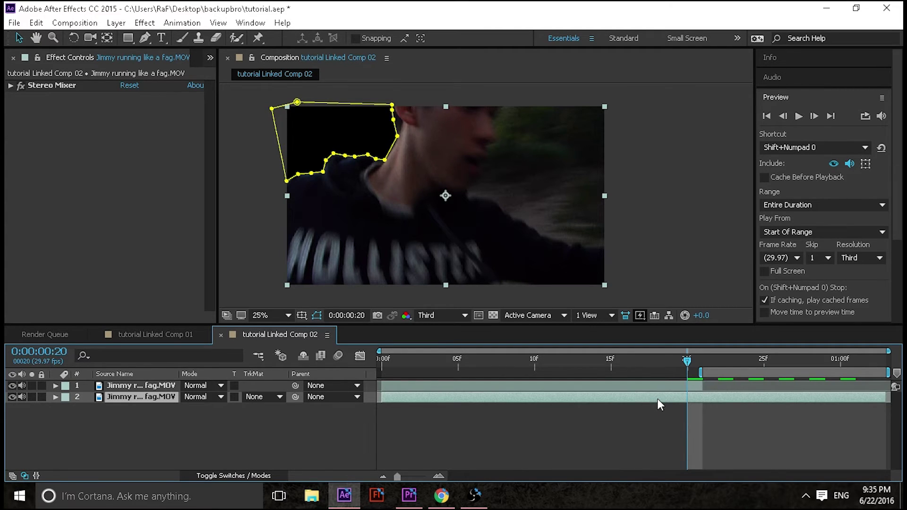
Delete Mask 1 from the upper copy of the running clip
left_click(679, 386)
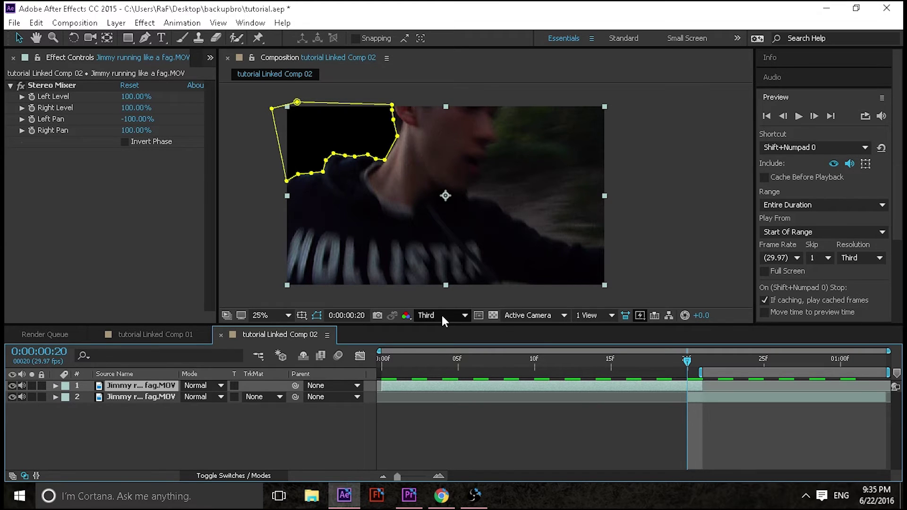
key("m")
left_click(108, 397)
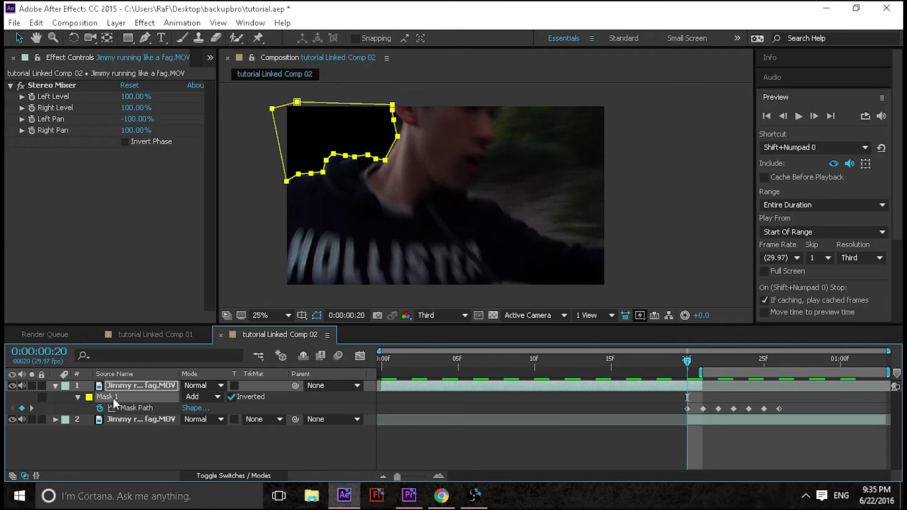
key("Delete")
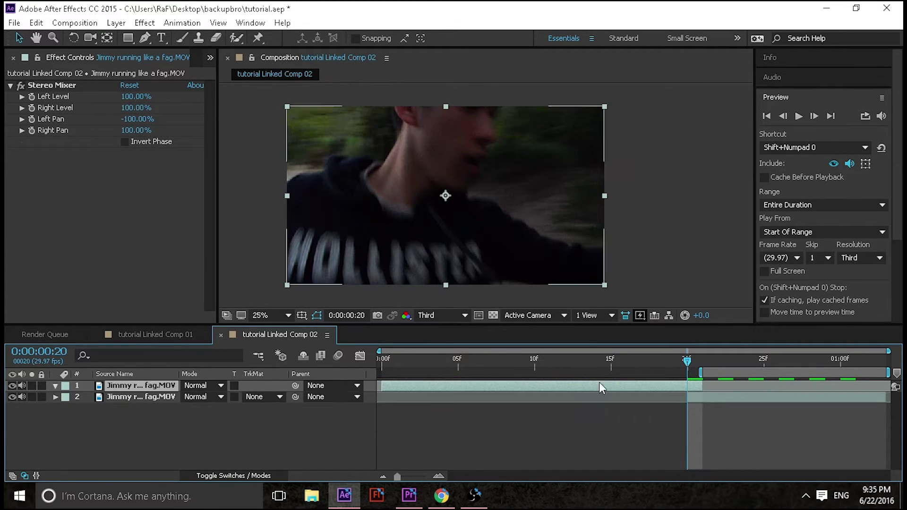
Play back the two trimmed layers and examine the mask edge at 0:00:00:23 and 0:00:00:24
left_click(704, 397)
left_click_drag(681, 355, 779, 369)
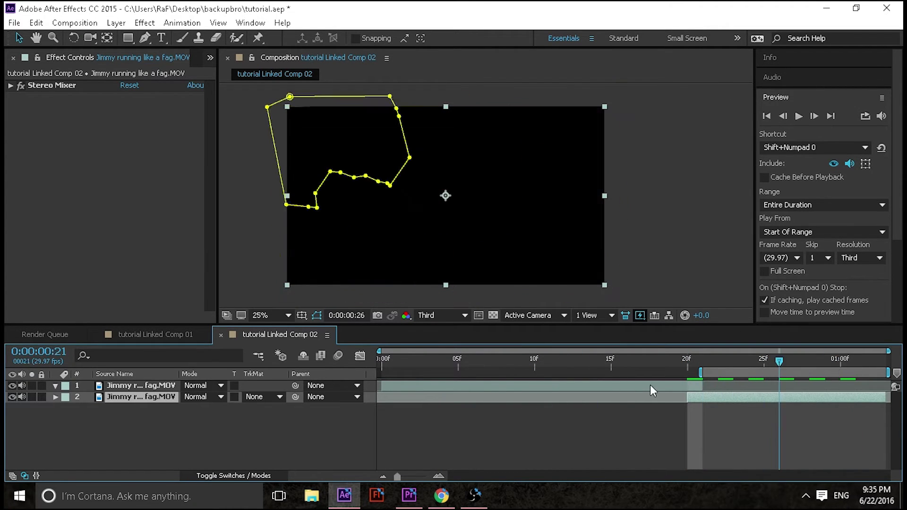
key("space")
left_click(799, 118)
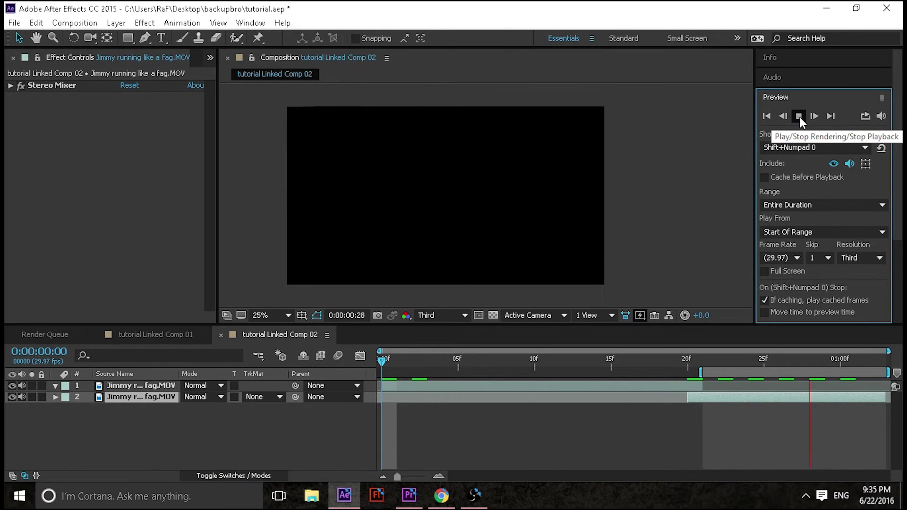
left_click(799, 117)
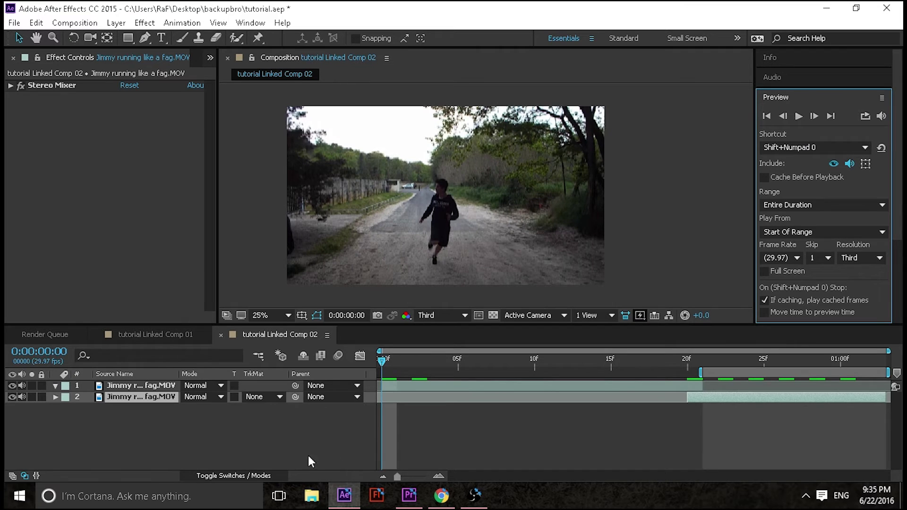
left_click_drag(383, 361, 371, 492)
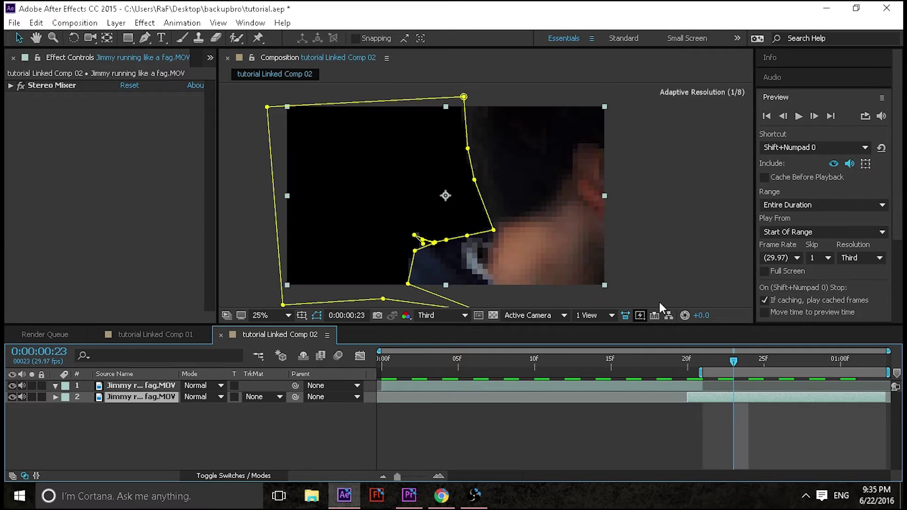
left_click_drag(735, 363, 750, 363)
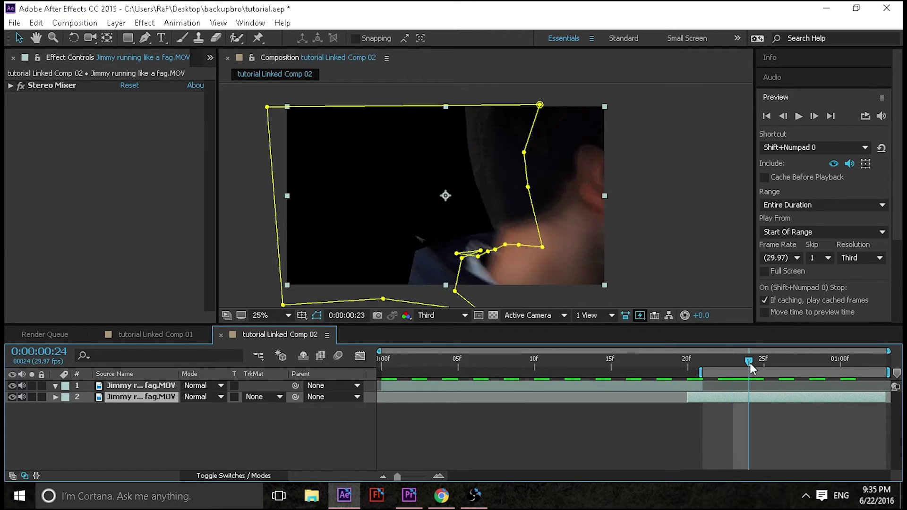
left_click(489, 434)
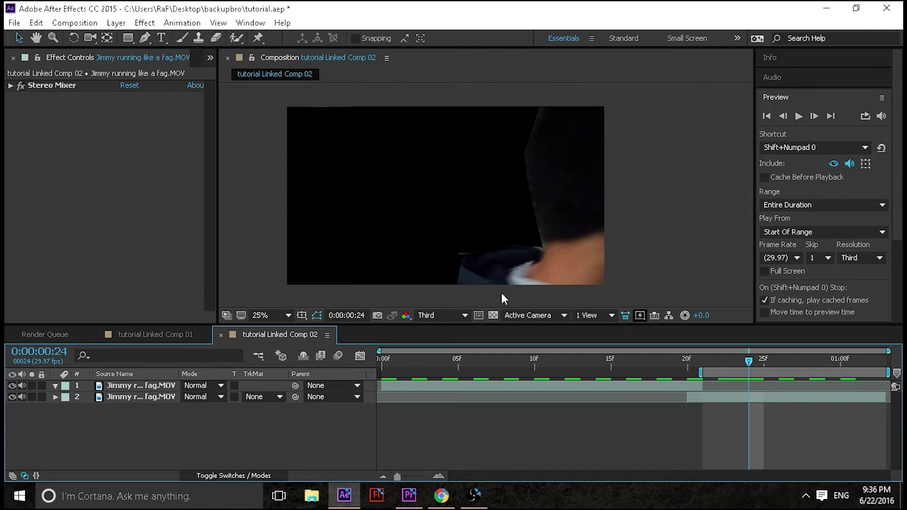
Show the mask properties of the lower layer and soften its edge with a Mask Feather of 105 pixels
left_click(723, 399)
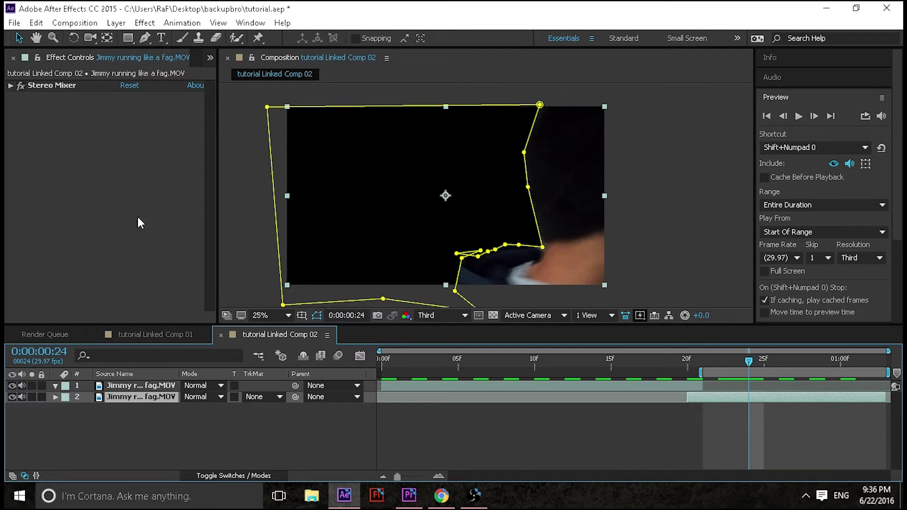
key("m")
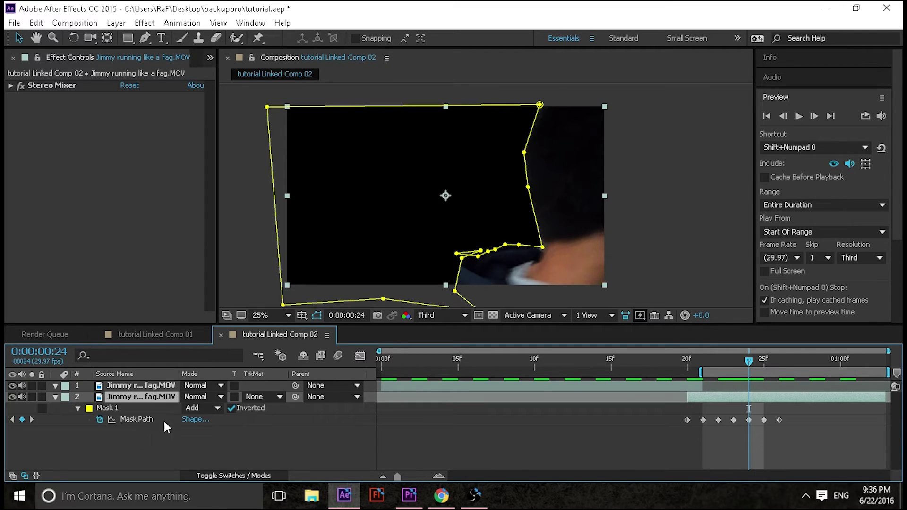
left_click(78, 408)
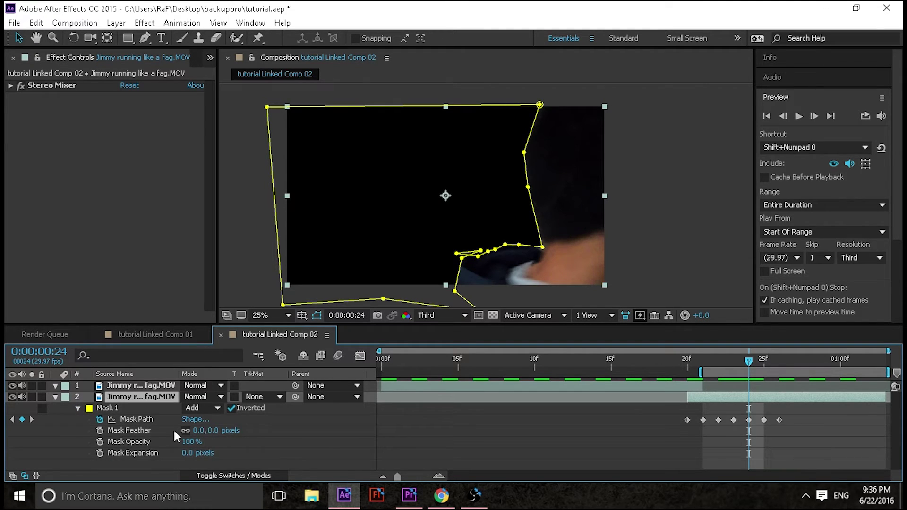
left_click_drag(214, 431, 263, 416)
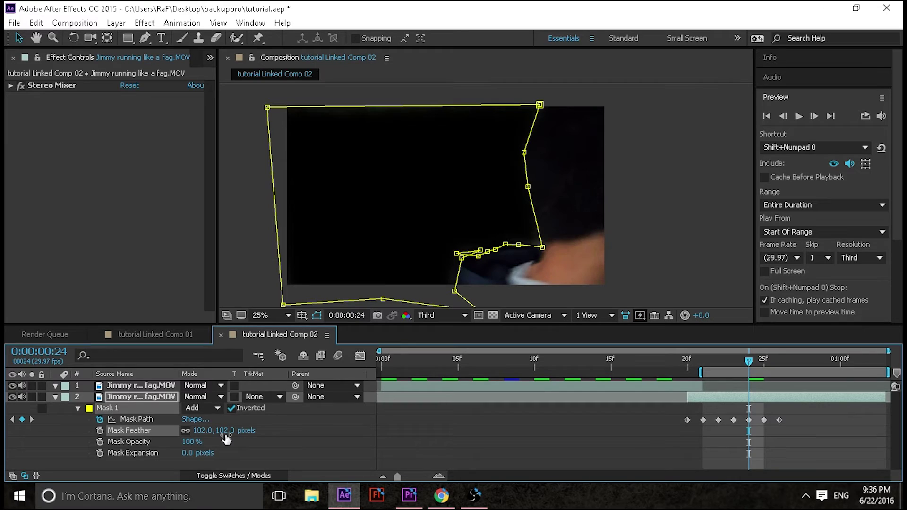
left_click(532, 427)
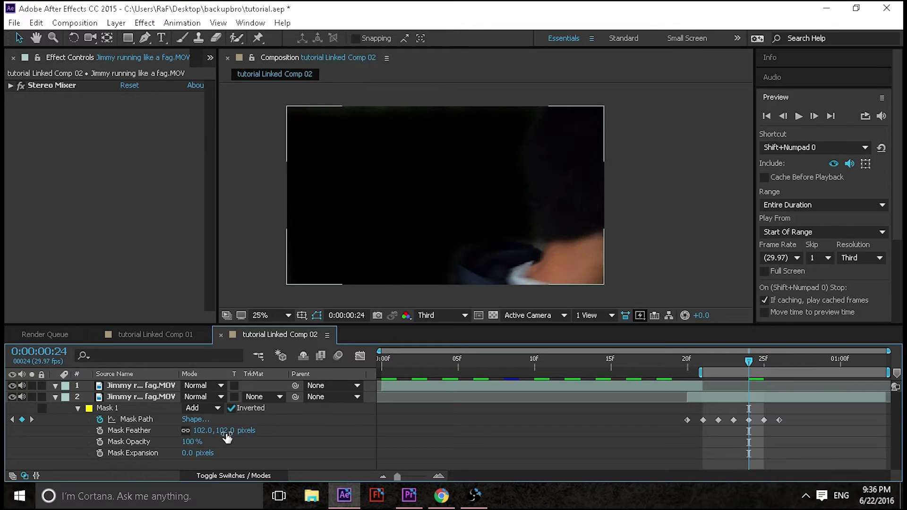
left_click_drag(222, 432, 174, 420)
left_click(652, 250)
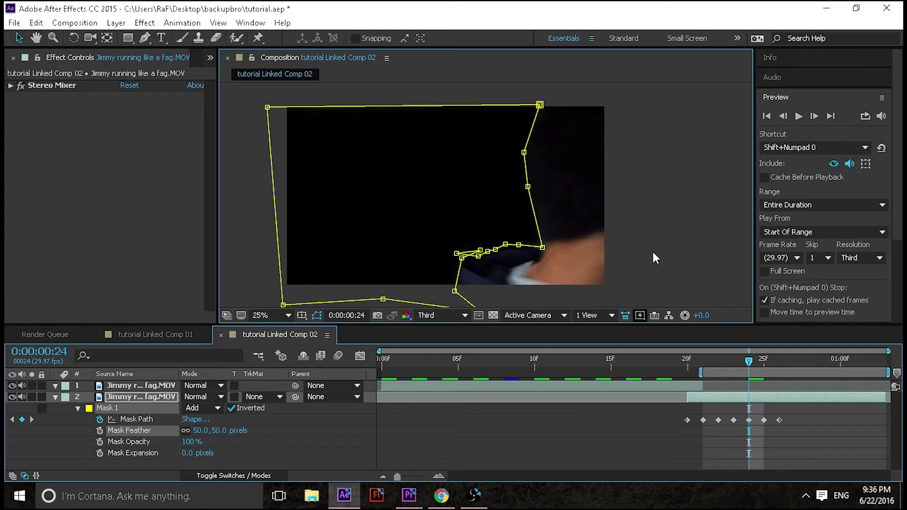
left_click_drag(215, 432, 181, 430)
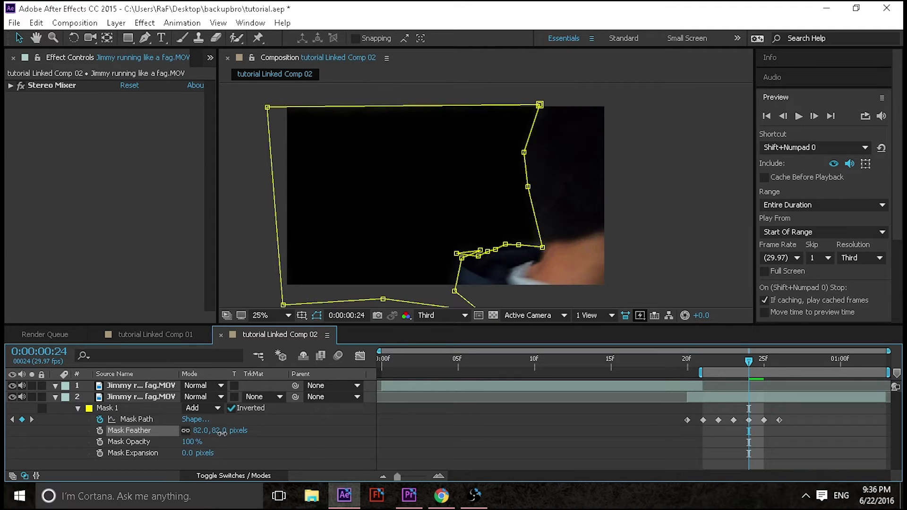
left_click(662, 227)
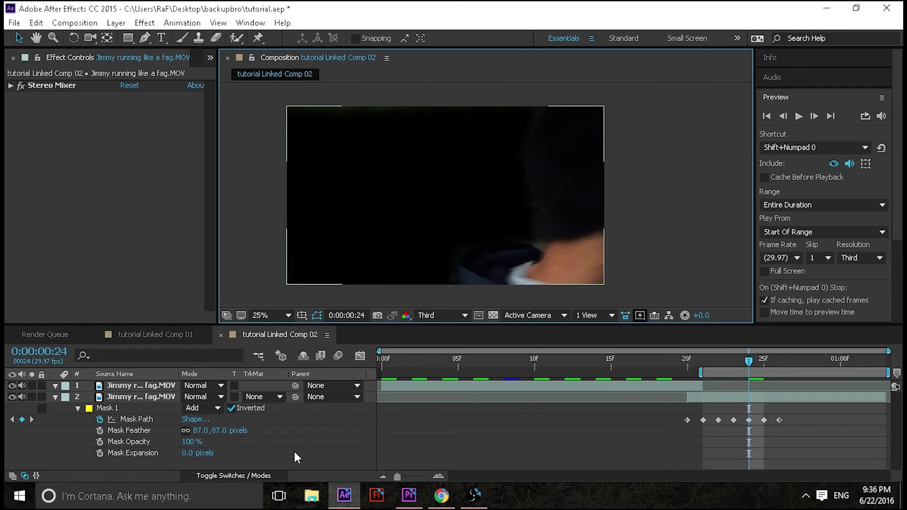
left_click_drag(213, 434, 228, 435)
left_click(691, 188)
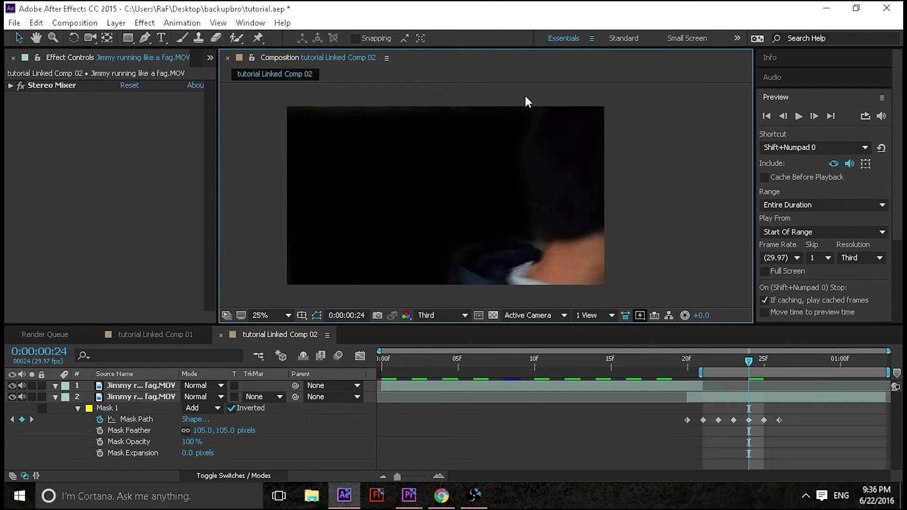
Collapse the lower layer, shift the work area to about 0:00:00:18 through 0:00:01:00, and play back the feathered transition
key("space")
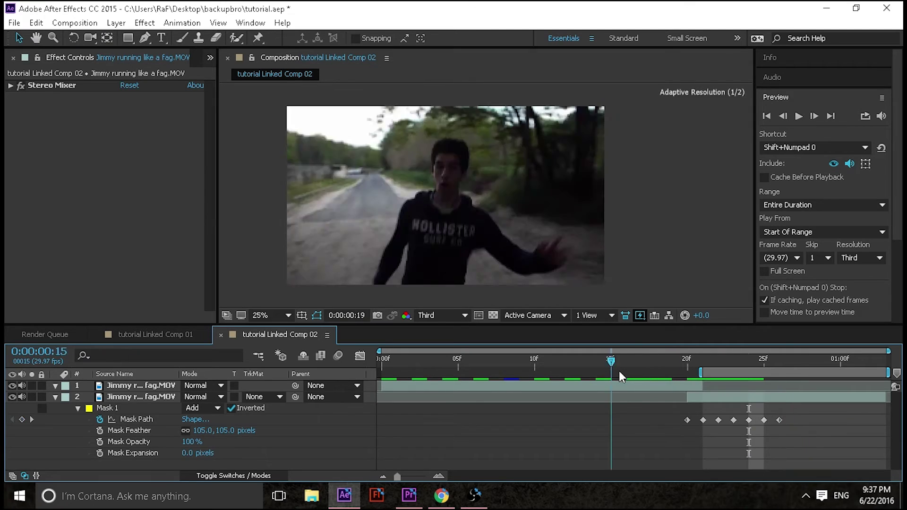
key("space")
left_click(54, 398)
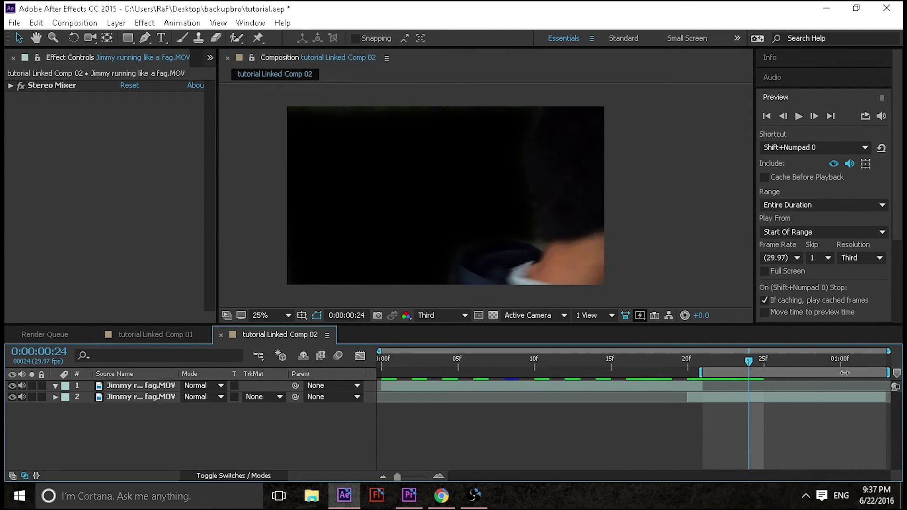
mouse_move(714, 373)
left_mouse_down()
mouse_move(607, 381)
mouse_move(700, 369)
mouse_move(489, 360)
left_mouse_up()
left_click(795, 121)
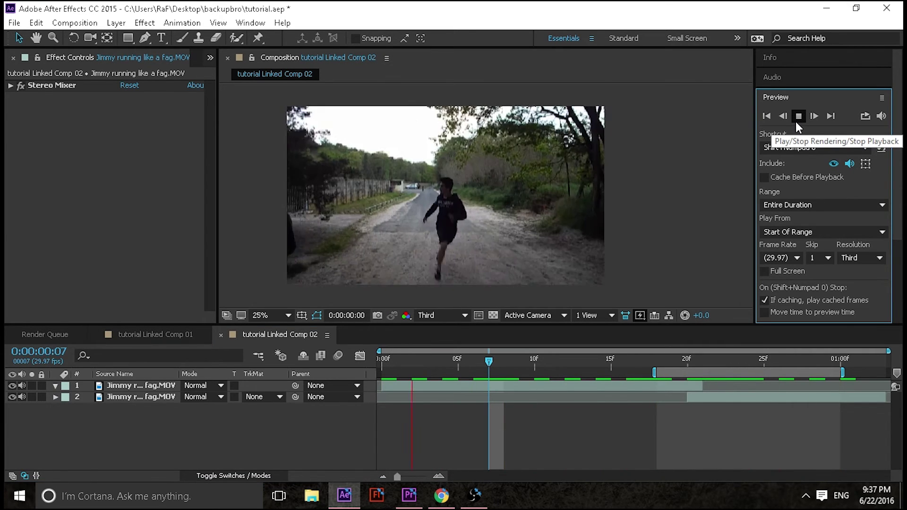
left_click(797, 118)
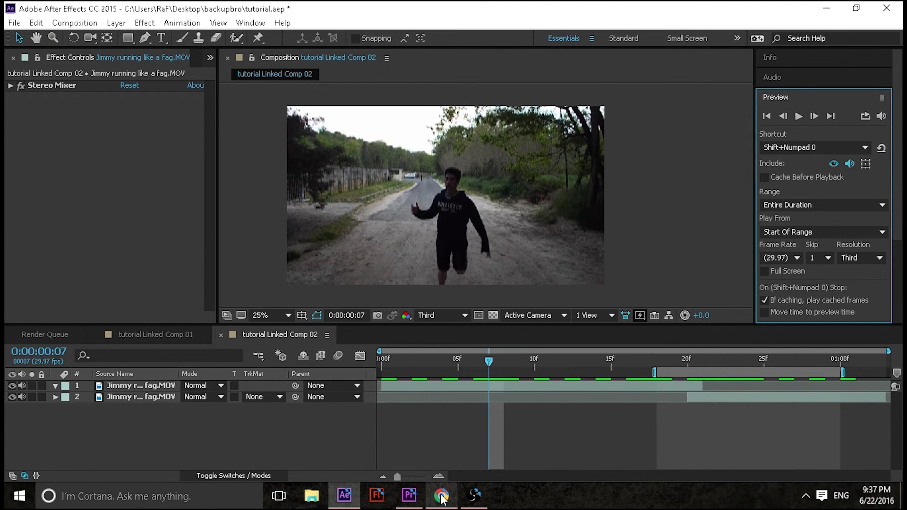
Switch to Premiere Pro, check the feathered mask in the linked composition at 00:00:00:24, and return to After Effects
left_click(410, 496)
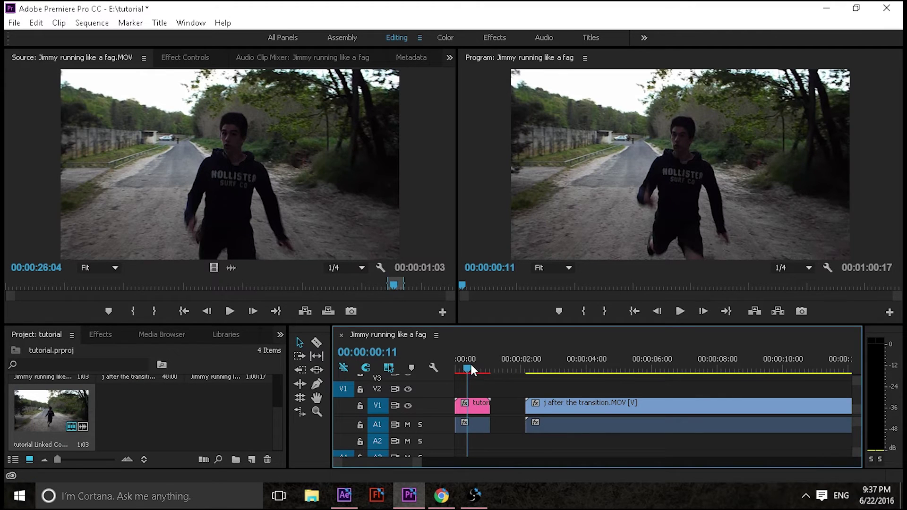
left_click_drag(467, 367, 481, 390)
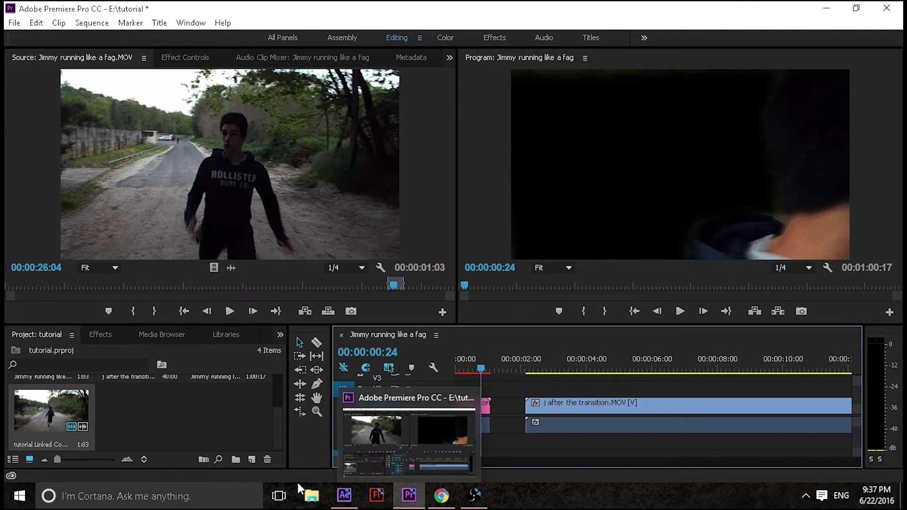
left_click(344, 496)
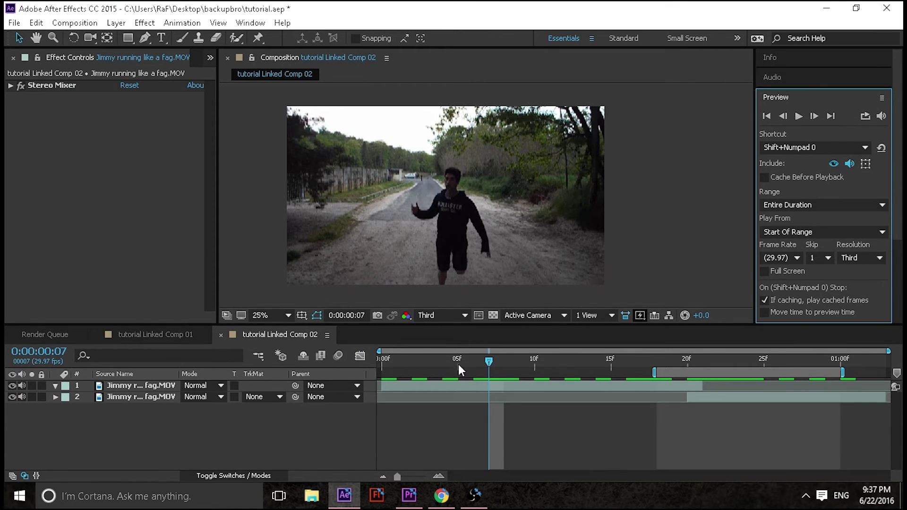
At 0:00:00:25, reshape the lower layer's mask by pulling its upper corner points and lower-left points well outside the frame
left_click_drag(483, 362, 752, 394)
left_click(750, 399)
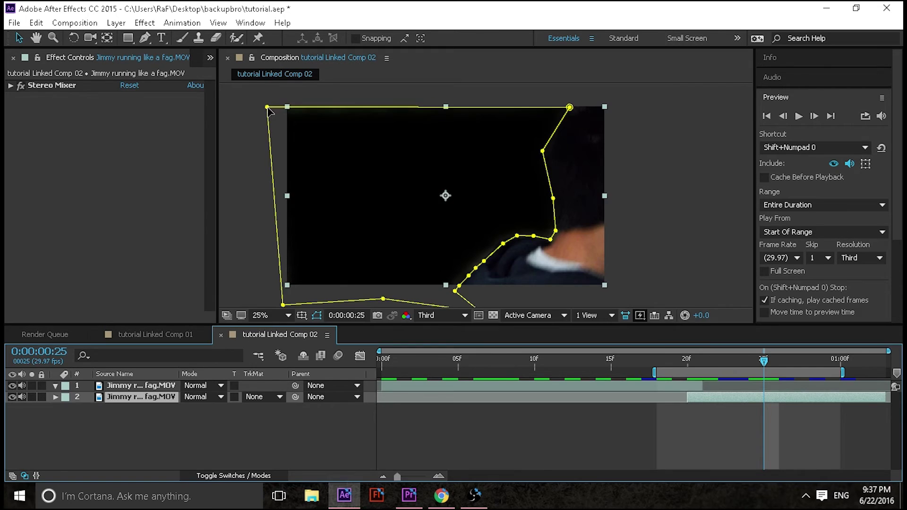
left_click_drag(267, 107, 259, 69)
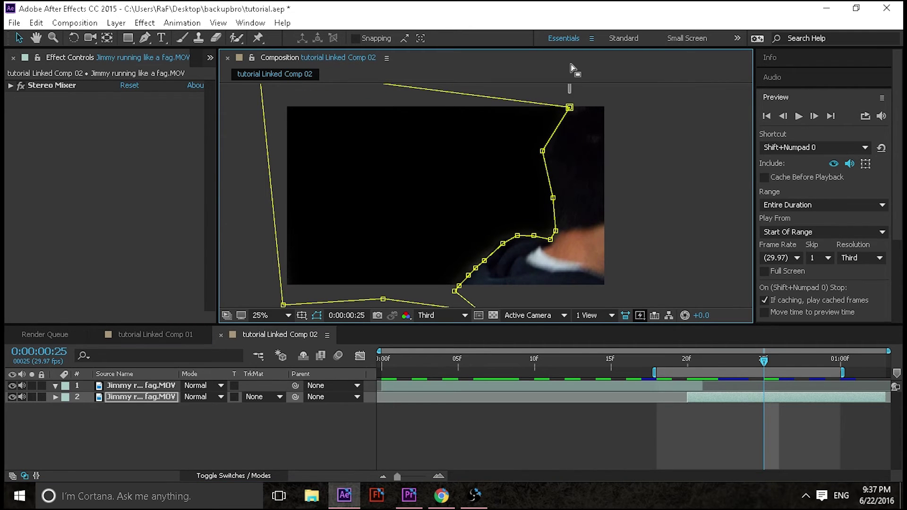
left_click_drag(569, 107, 579, 65)
left_click_drag(579, 65, 628, 31)
left_click_drag(332, 271, 283, 287)
left_click_drag(432, 266, 410, 325)
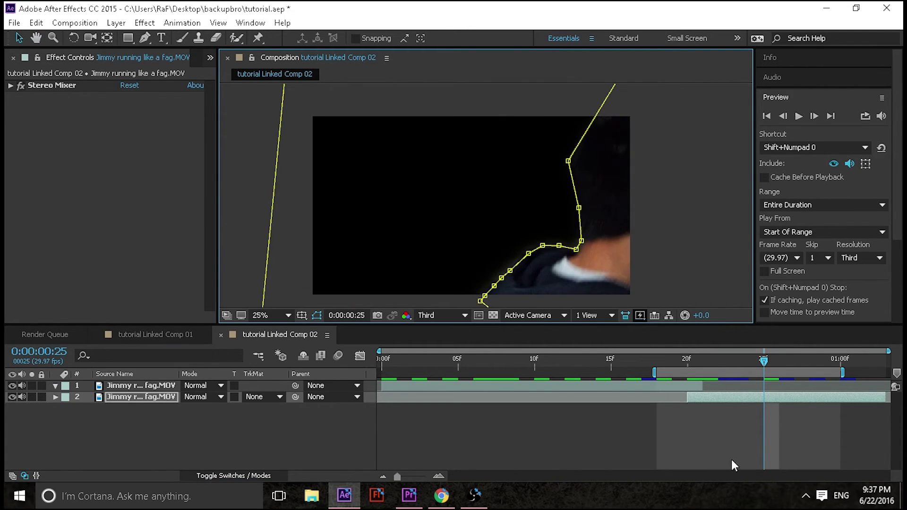
Switch to Premiere Pro and play back the linked composition from about 00:00:00:16 to check the updated mask
left_click(408, 496)
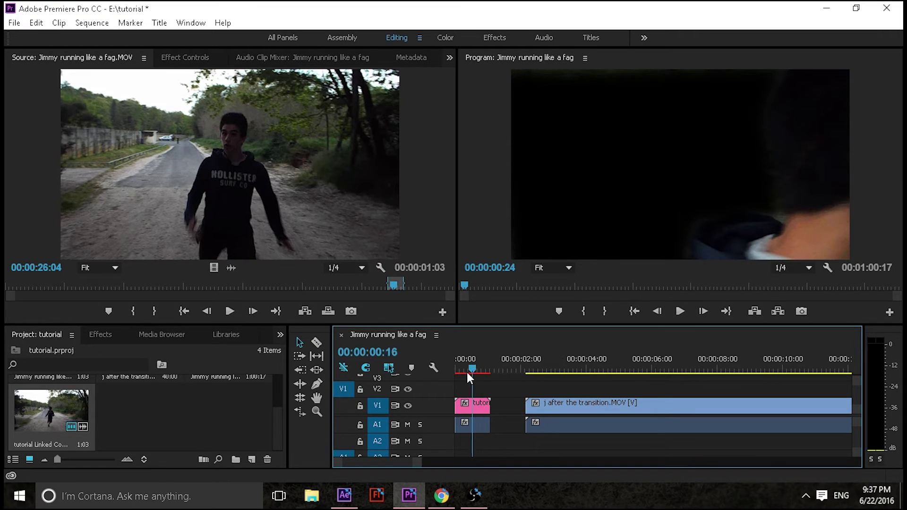
key("space")
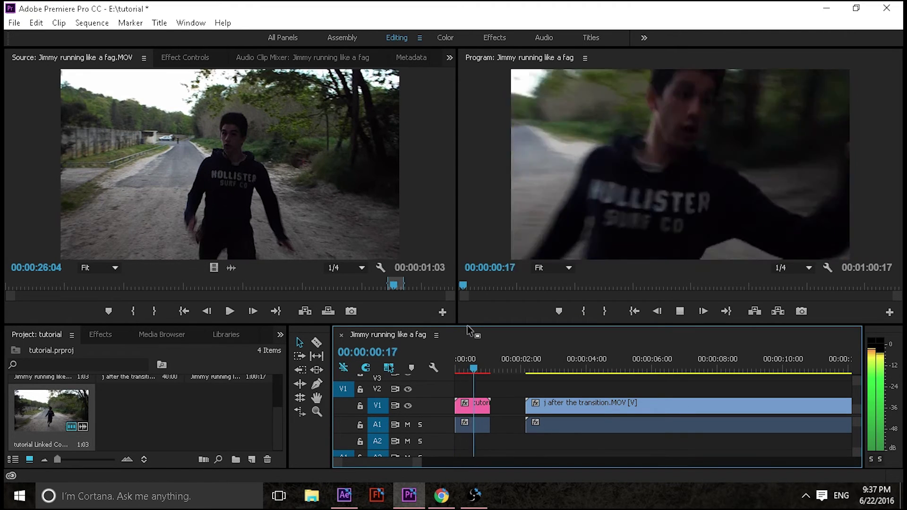
key("space")
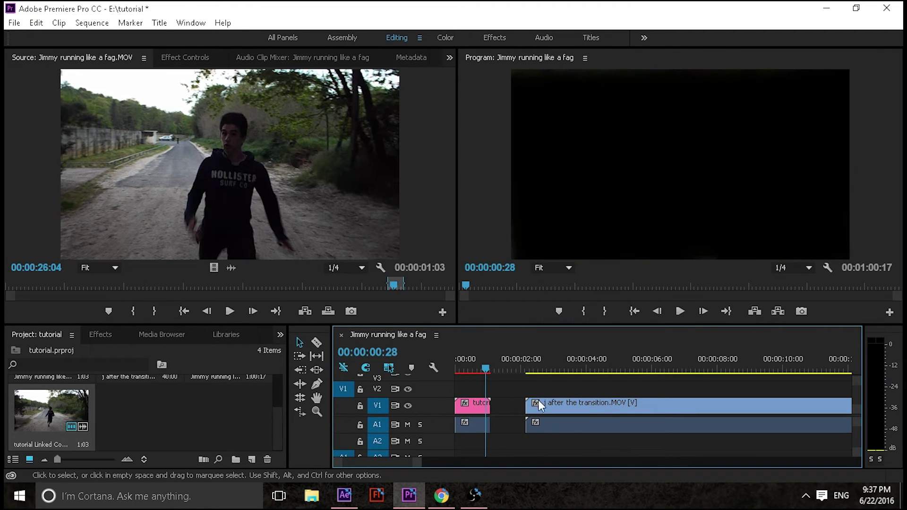
key("space")
Move the linked composition to track V2 and place the "j after the transition.MOV" clip beneath it on V1, starting at about 00:00:00:08
left_click_drag(478, 402, 478, 387)
left_click(553, 404)
right_click(553, 403)
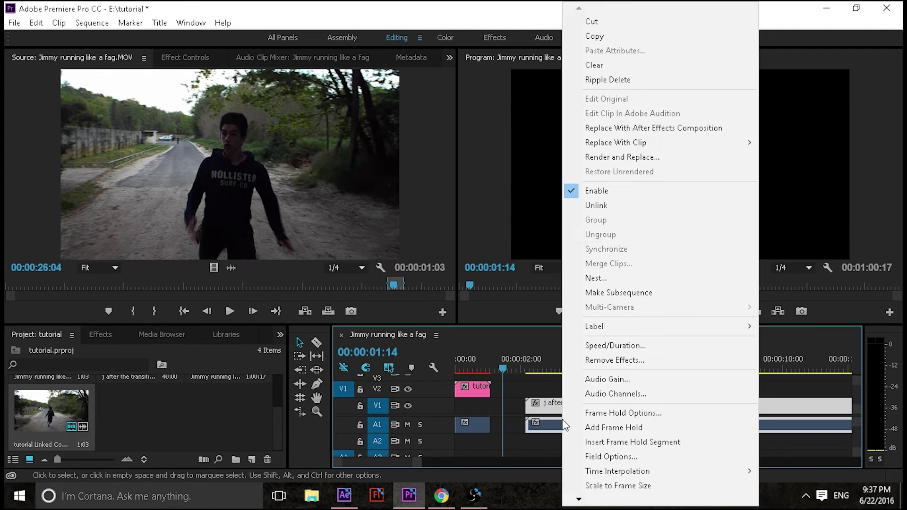
left_click_drag(537, 427, 486, 409)
left_click_drag(495, 367, 466, 358)
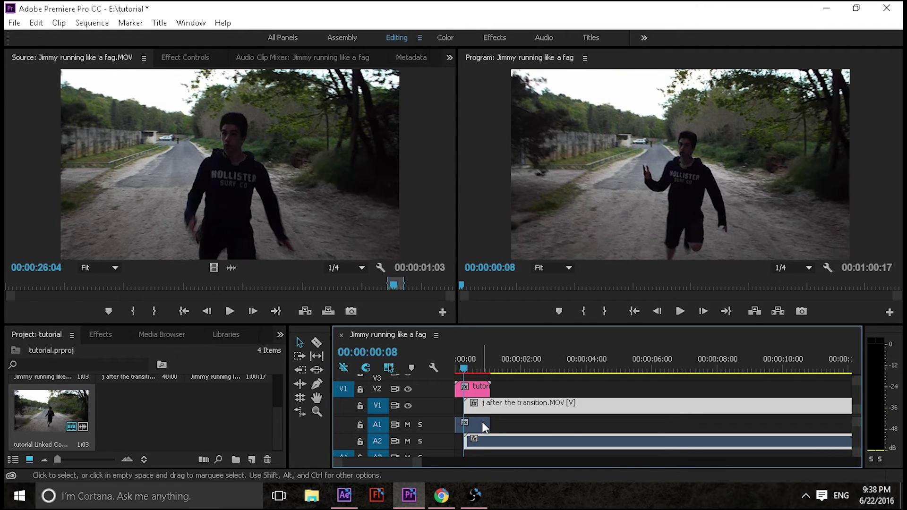
Shift the "j after the transition.MOV" clip to start at about 00:00:00:16 and check the overlap up to 00:00:01:00
left_click(473, 390)
left_click_drag(487, 410, 494, 410)
left_click_drag(464, 373, 489, 364)
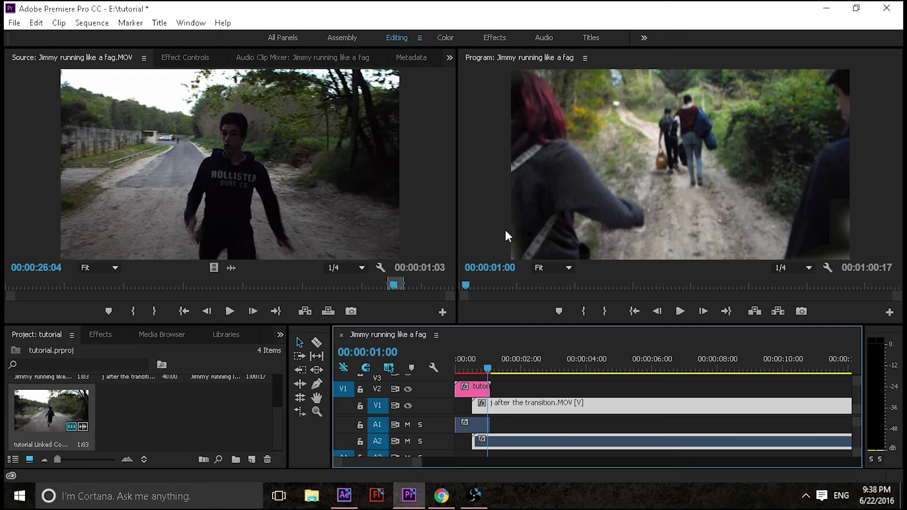
Return to After Effects and, at 0:00:01:02, pull the mask's two upper points farther outside the frame
left_click(344, 496)
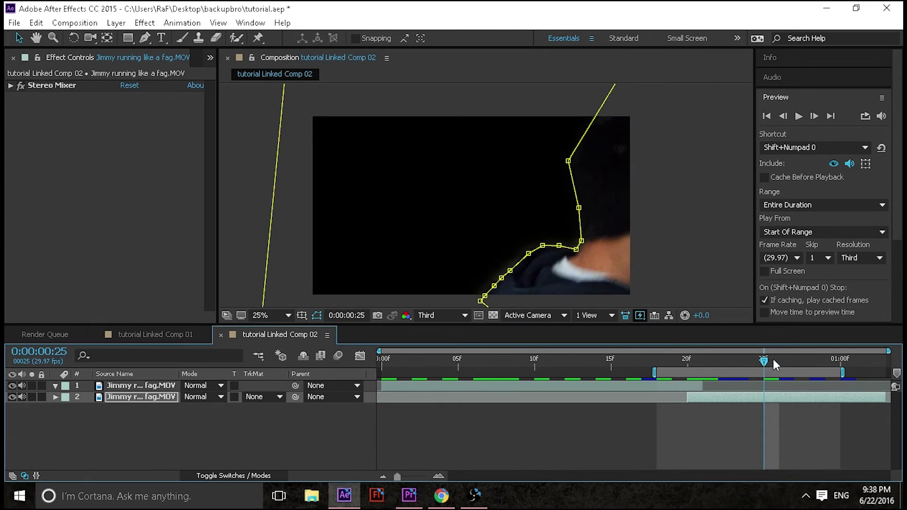
left_click_drag(773, 359, 869, 358)
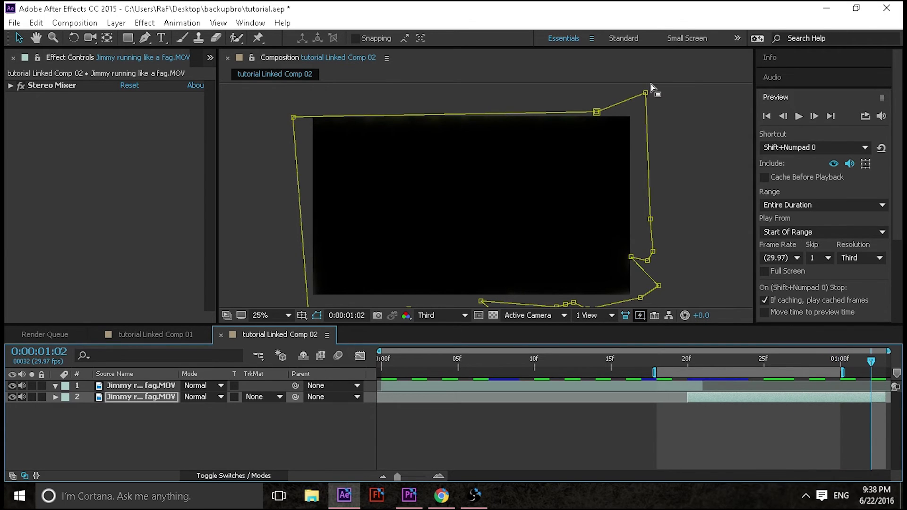
left_click_drag(597, 113, 592, 73)
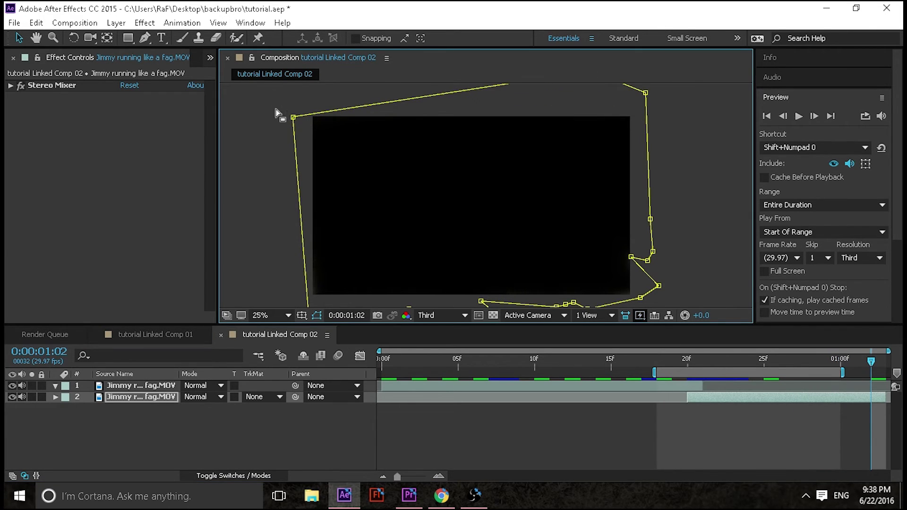
left_click_drag(293, 118, 249, 70)
At 0:00:00:28, pull the mask's lower-left and bottom points farther below the frame
left_click_drag(364, 263, 377, 190)
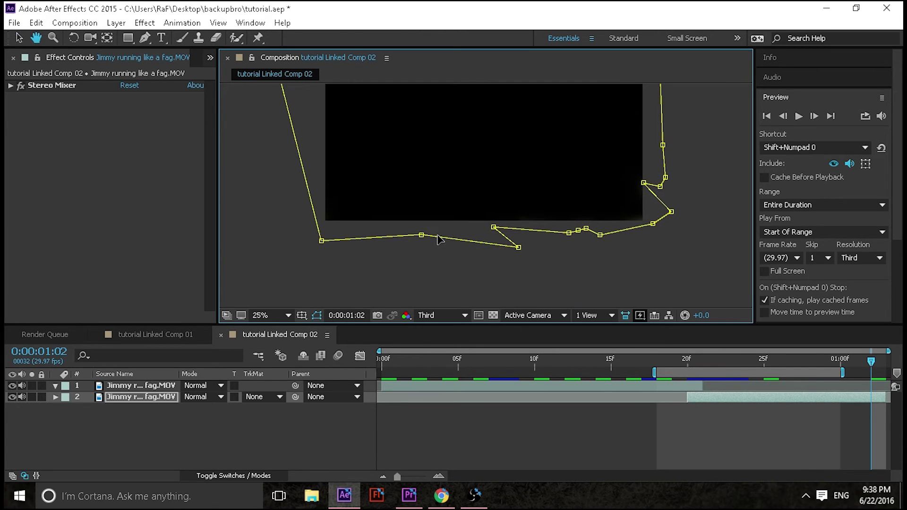
left_click_drag(871, 362, 809, 362)
left_click_drag(519, 189, 525, 213)
left_click_drag(325, 265, 256, 288)
left_click_drag(427, 259, 431, 285)
left_click_drag(499, 253, 638, 330)
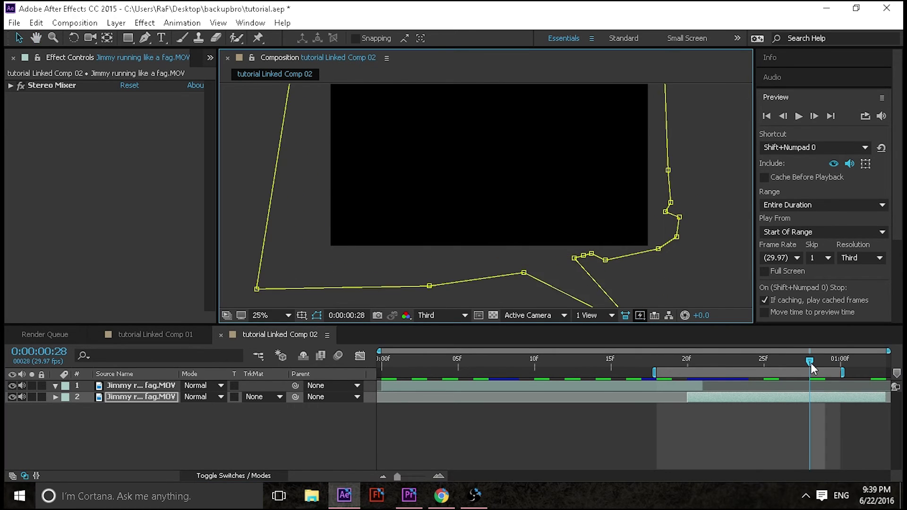
Push the mask points along the frame's right side farther outward at 0:00:00:27 and 0:00:00:26
left_click_drag(811, 363, 795, 363)
left_click_drag(692, 165, 647, 267)
left_click_drag(668, 210, 721, 214)
left_click_drag(655, 166, 639, 113)
key("Page_Up")
mouse_move(635, 154)
left_mouse_down()
mouse_move(636, 239)
mouse_move(650, 160)
left_mouse_up()
Select the lower layer at 0:00:00:26 and pull its bottom mask points farther below the frame
left_click(464, 137)
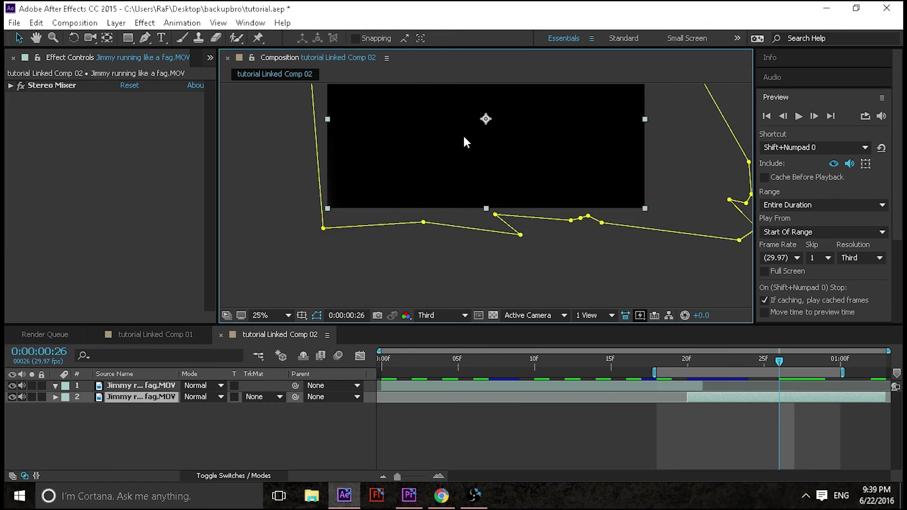
left_click_drag(492, 215, 521, 274)
left_click_drag(423, 221, 381, 282)
left_click_drag(520, 237, 602, 319)
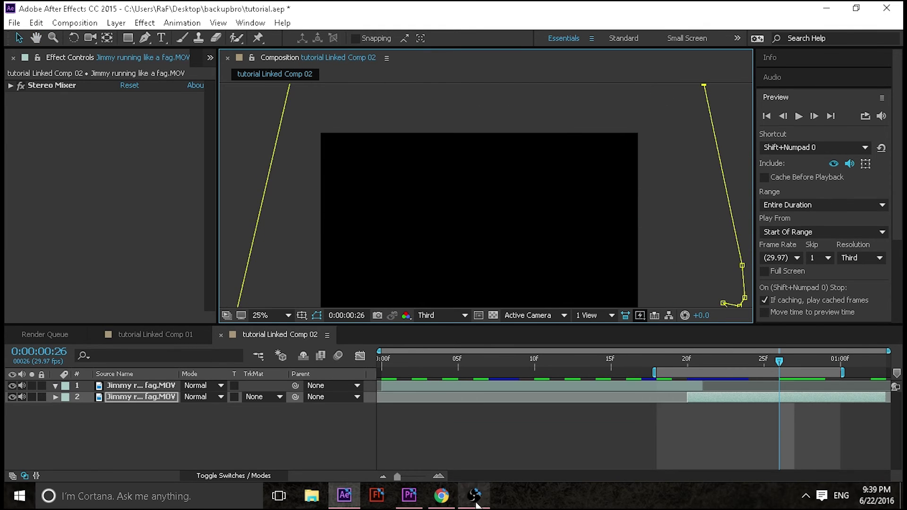
Compare the transition in Premiere Pro with the composition in After Effects, and examine the mask from 0:00:00:25 through 0:00:00:27
left_click(409, 495)
left_click_drag(481, 369, 488, 369)
left_click(344, 496)
left_click(409, 496)
left_click(345, 495)
left_click_drag(779, 364, 762, 364)
key("Page_Down")
key("Page_Down")
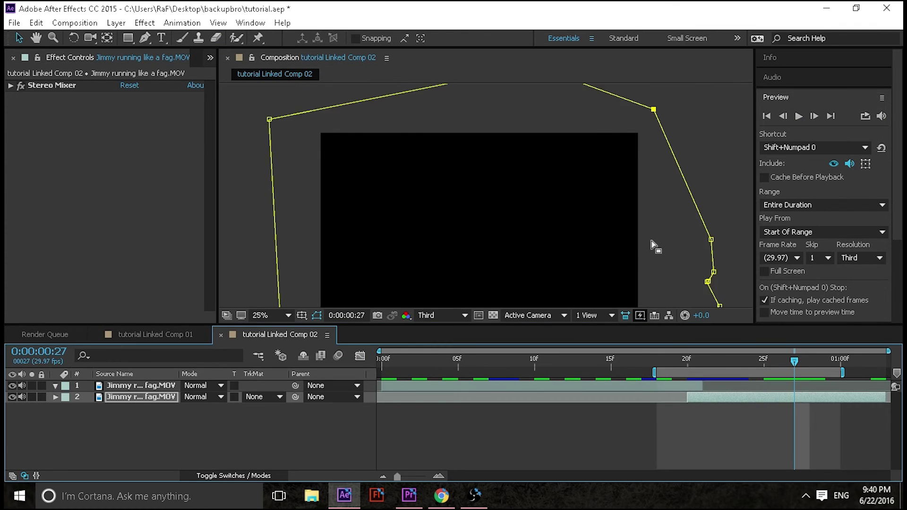
left_click_drag(651, 241, 658, 160)
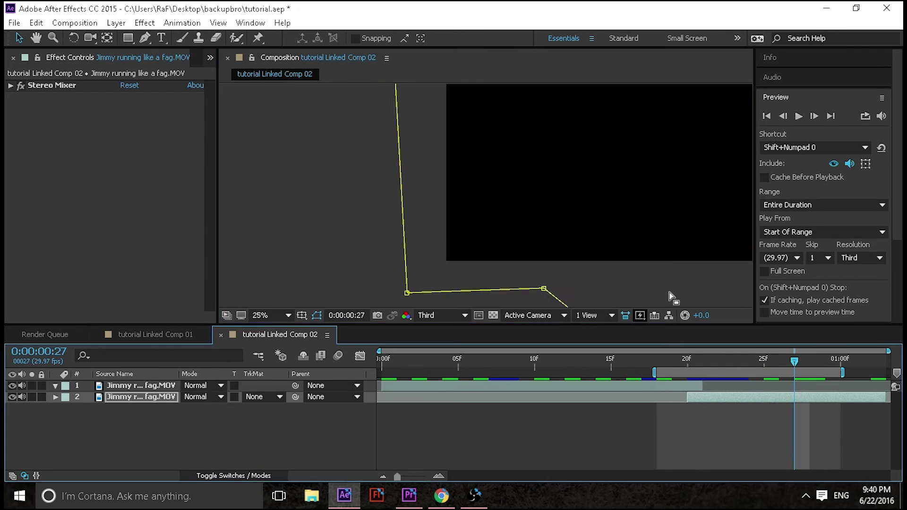
Switch to Premiere Pro, play back the combined transition from the start of the sequence, and return the playhead to 00:00:00:00
left_click(409, 496)
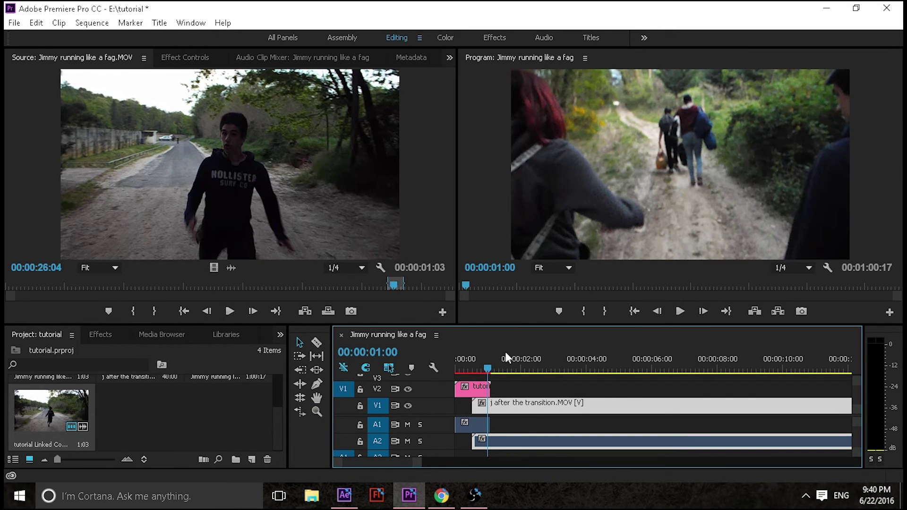
key("space")
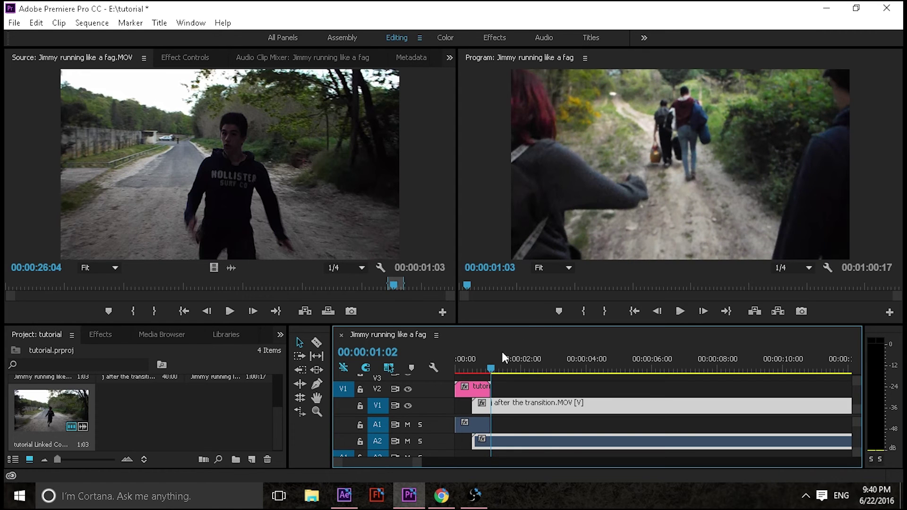
left_click(471, 371)
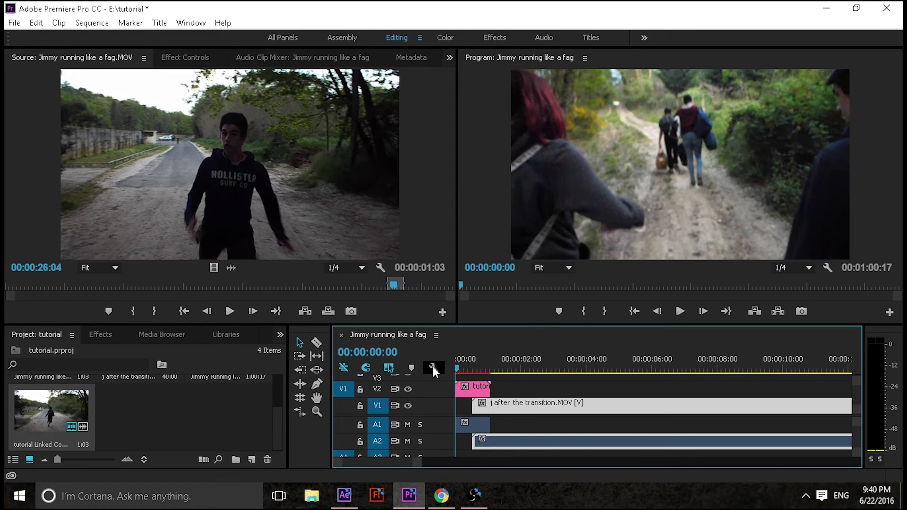
key("space")
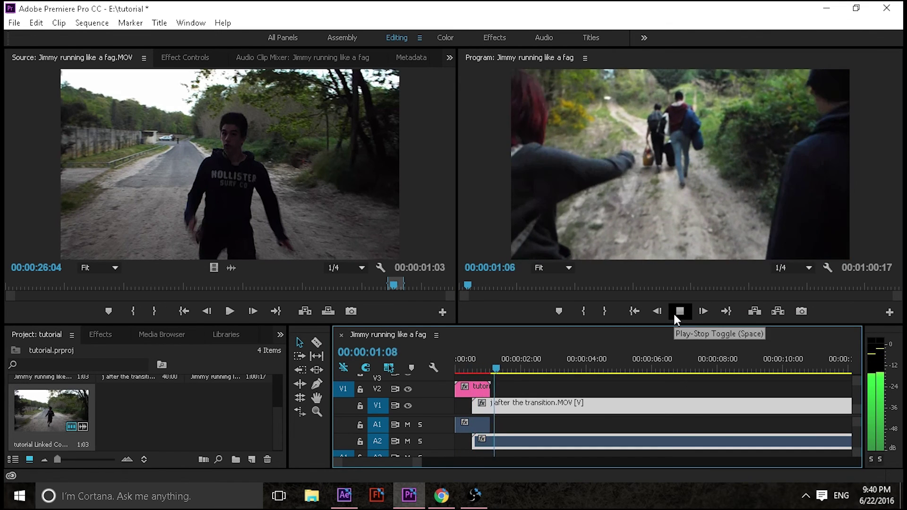
left_click(674, 316)
left_click_drag(496, 368, 446, 376)
left_click(483, 387)
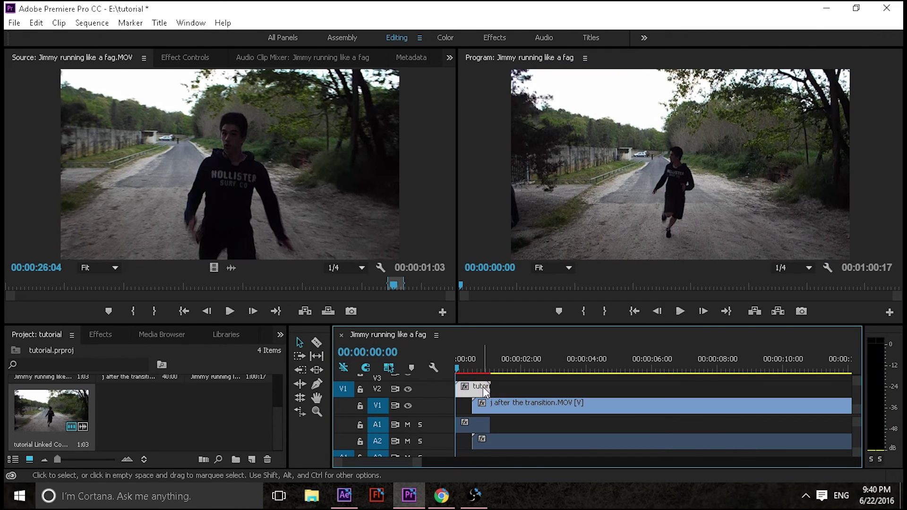
left_click(480, 408)
left_click(483, 396)
left_click(482, 402)
left_click(481, 395)
left_click(481, 404)
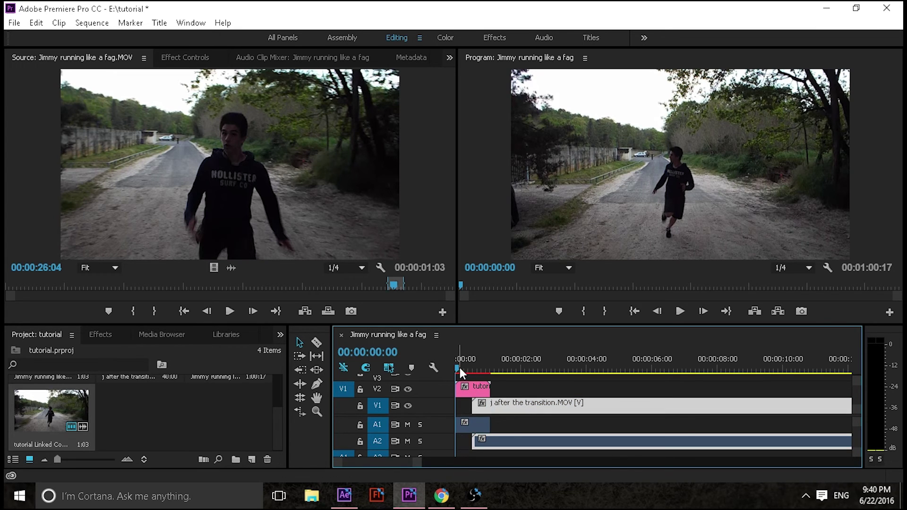
With the playhead at 00:00:00:19, find the Camera Blur video effect and apply it to the linked composition clip on V2
left_click_drag(461, 369, 479, 373)
left_click(483, 390)
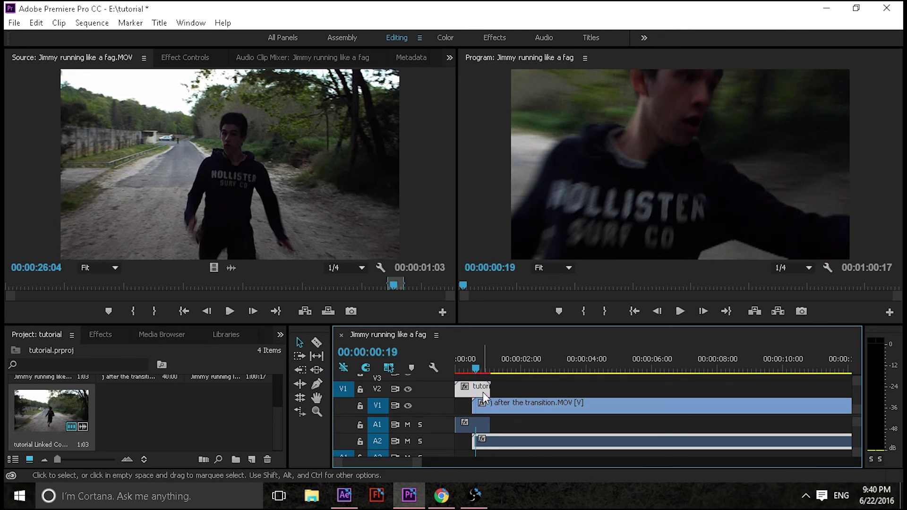
left_click(105, 363)
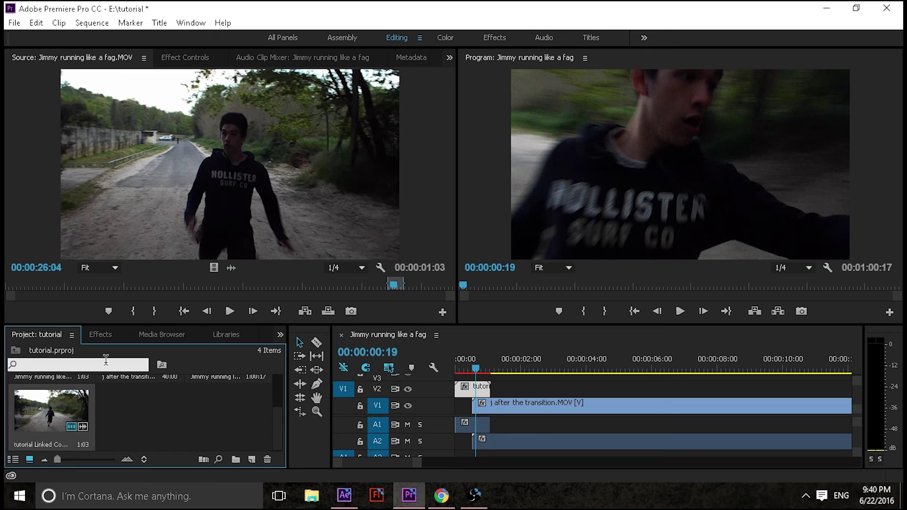
left_click(89, 334)
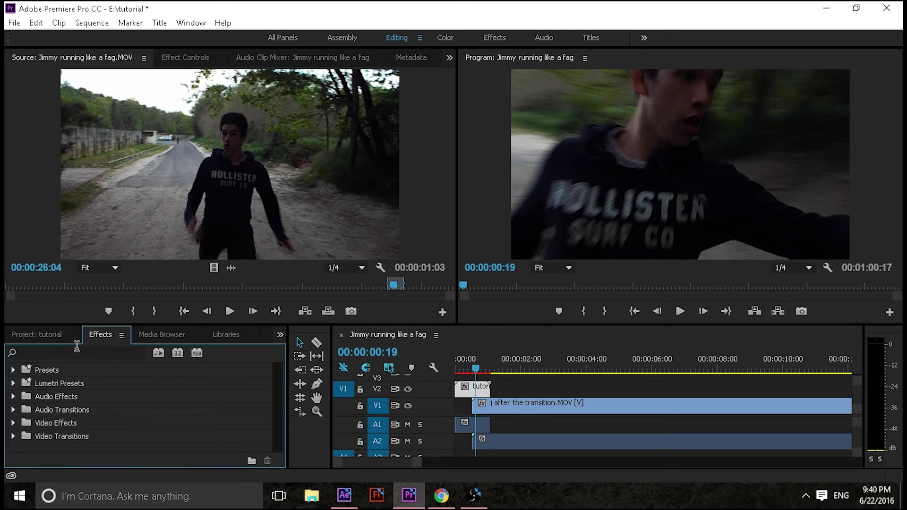
left_click(76, 350)
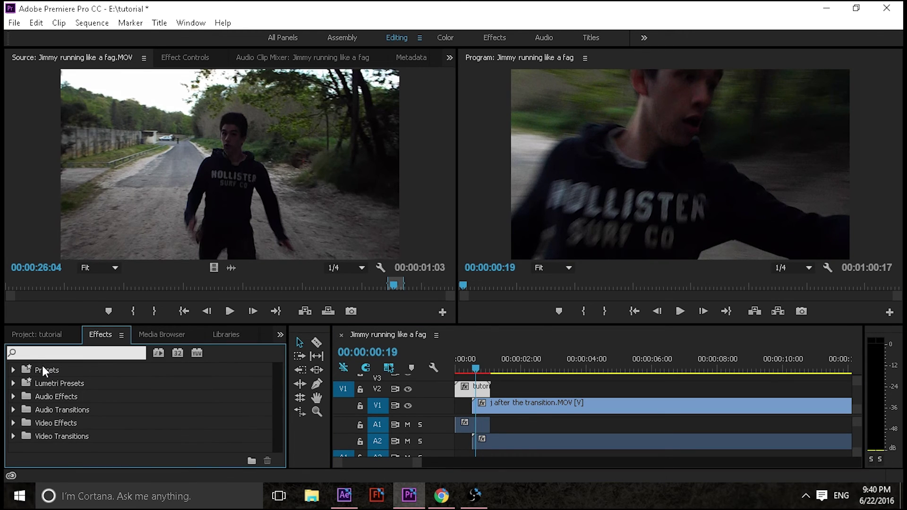
type("ca")
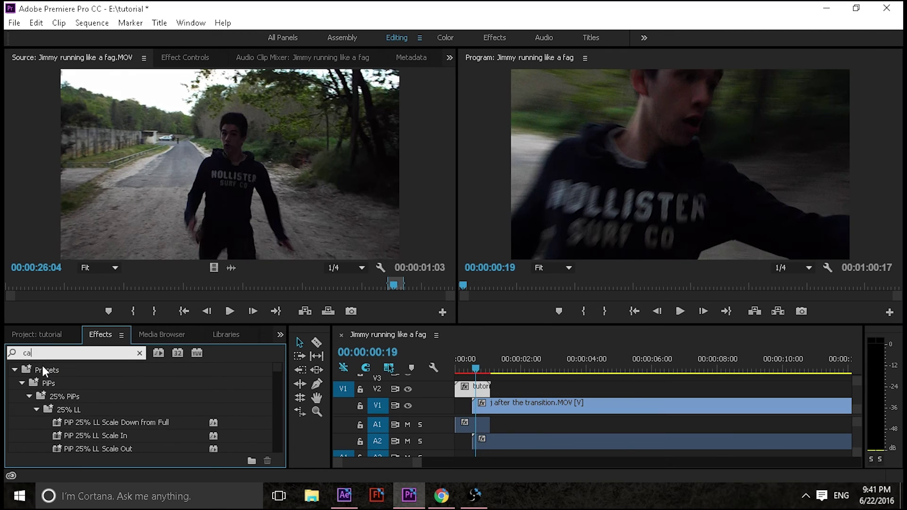
type("mer")
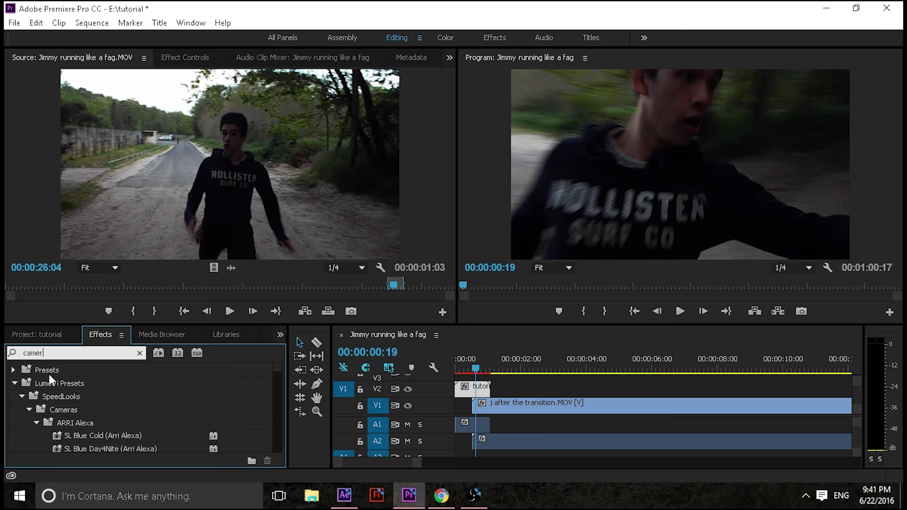
type("a blur")
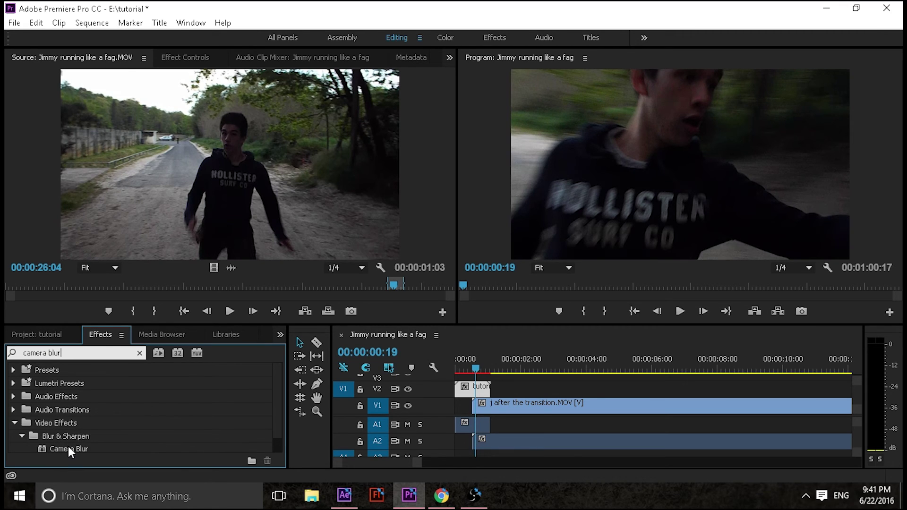
left_click_drag(69, 448, 480, 388)
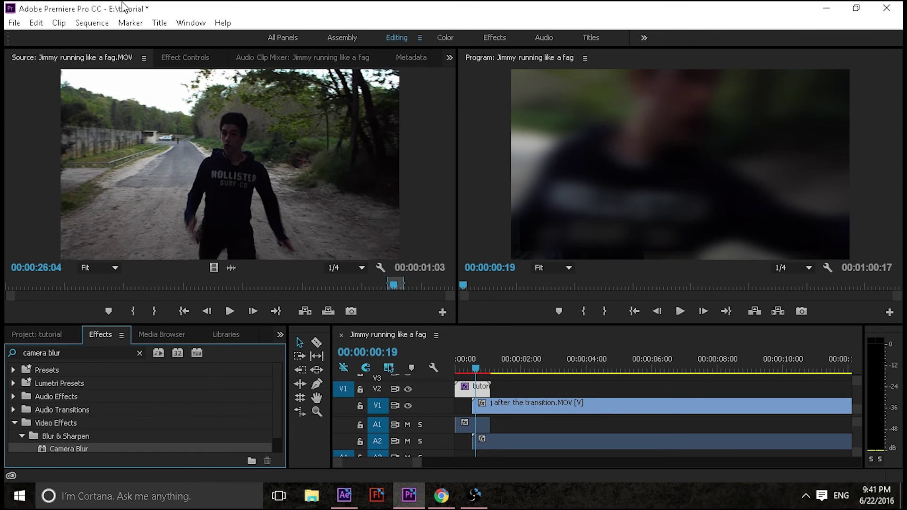
Set Camera Blur's Percent Blur to 0, add its first keyframe at 00:00:00:19, and advance to 00:00:00:20
left_click(184, 58)
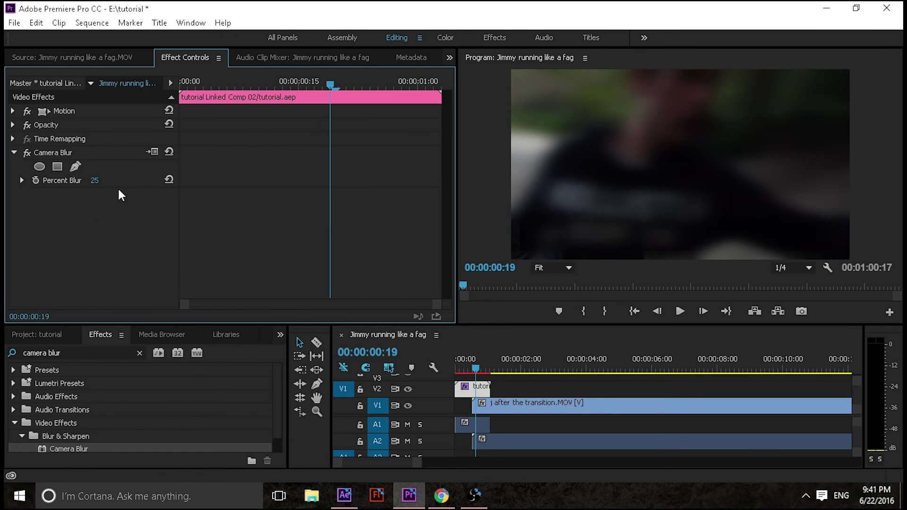
left_click_drag(96, 181, 46, 107)
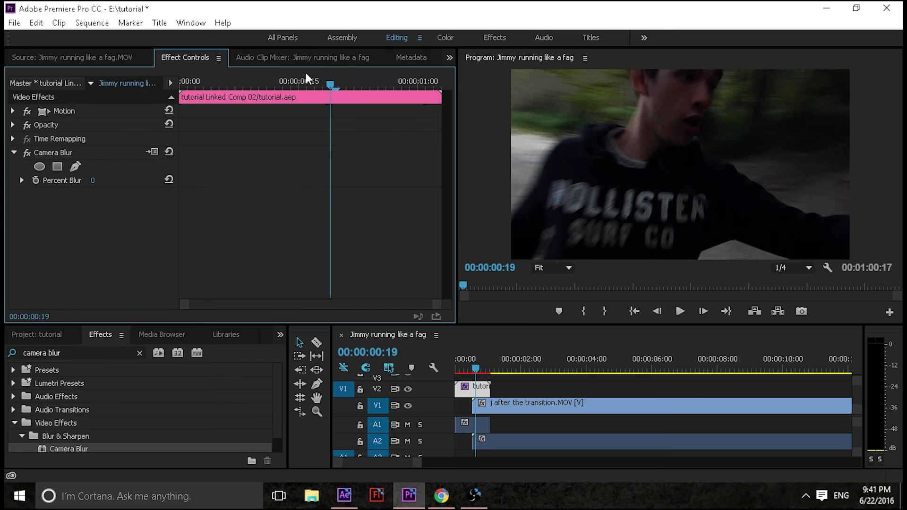
mouse_move(331, 85)
left_mouse_down()
mouse_move(363, 85)
mouse_move(329, 89)
left_mouse_up()
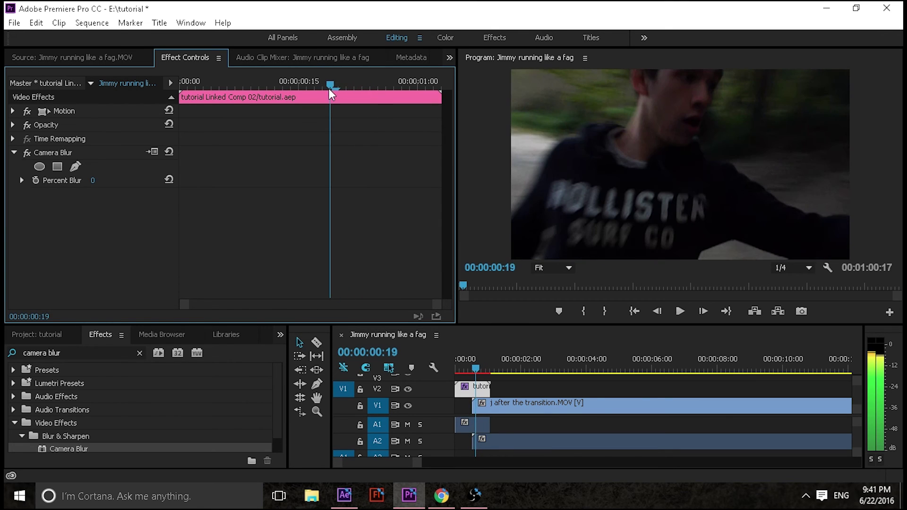
left_click(35, 180)
mouse_move(329, 86)
left_mouse_down()
mouse_move(350, 90)
mouse_move(339, 88)
left_mouse_up()
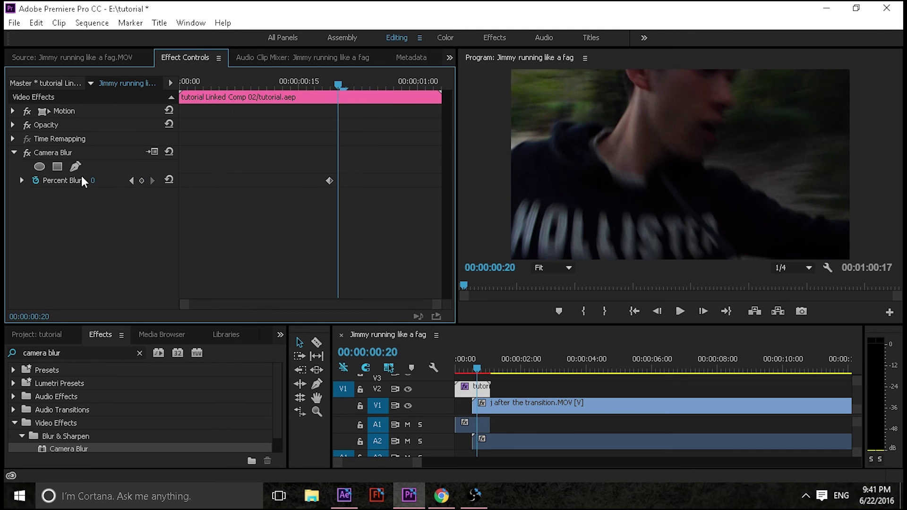
Set Camera Blur's Percent Blur to 7 at 00:00:00:20 on the linked composition clip
left_click(93, 180)
type("5")
key("Return")
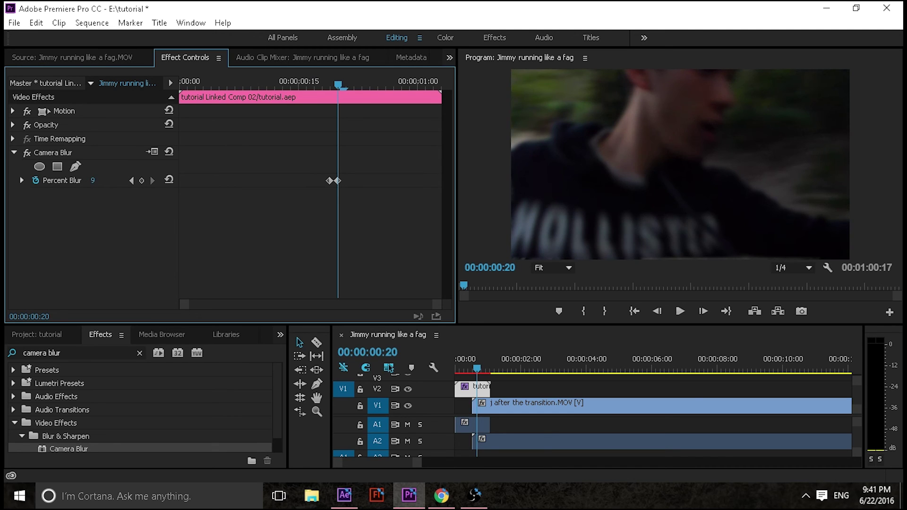
left_click_drag(92, 181, 103, 180)
Add a Percent Blur keyframe holding 7 at 00:00:00:26, set the value to 0 at 00:00:00:27, and advance to 00:00:00:28
left_click_drag(342, 85, 386, 103)
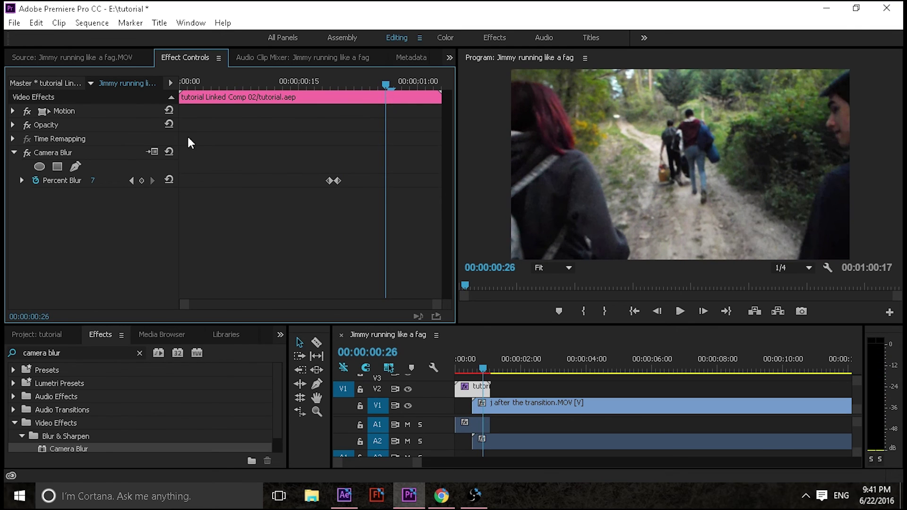
left_click(141, 182)
left_click_drag(385, 86, 391, 90)
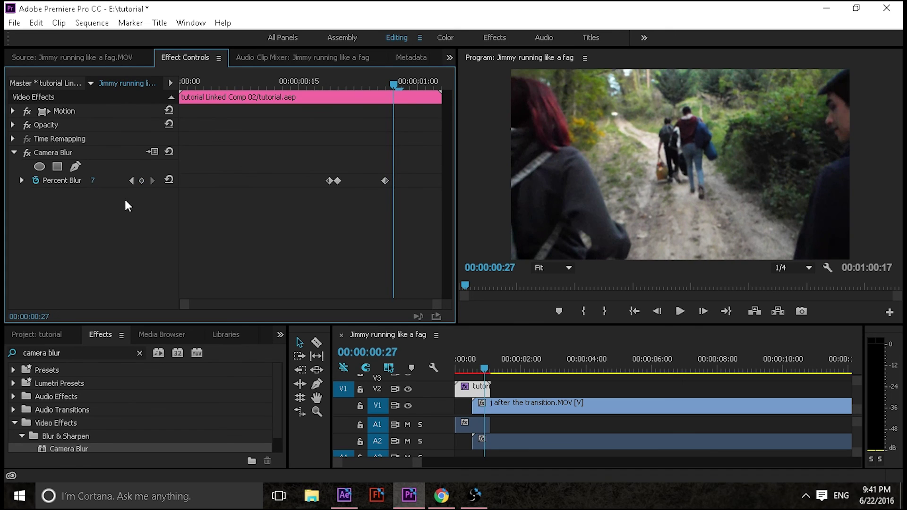
left_click_drag(102, 188, 83, 184)
left_click_drag(399, 82, 402, 108)
Copy the keyframed Camera Blur effect from the linked composition clip and paste it onto the second clip on V1
left_click(50, 152)
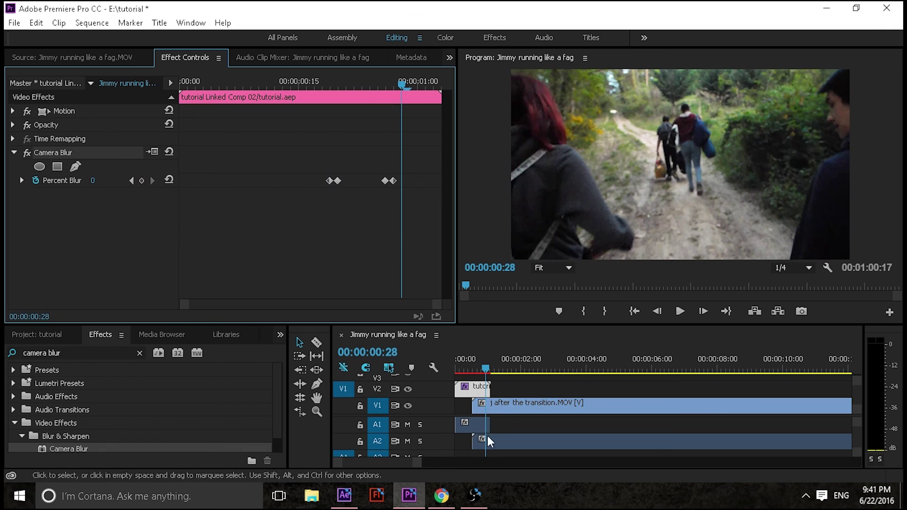
left_click(505, 407)
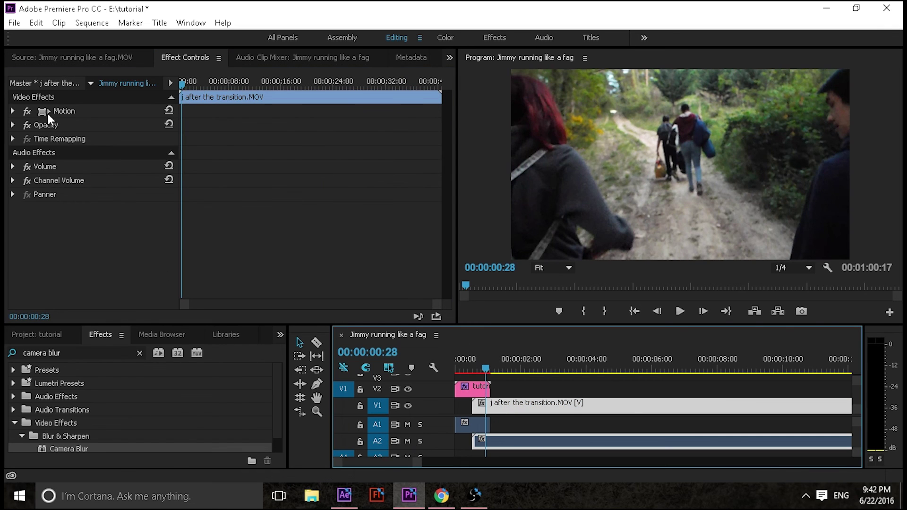
key("ctrl+v")
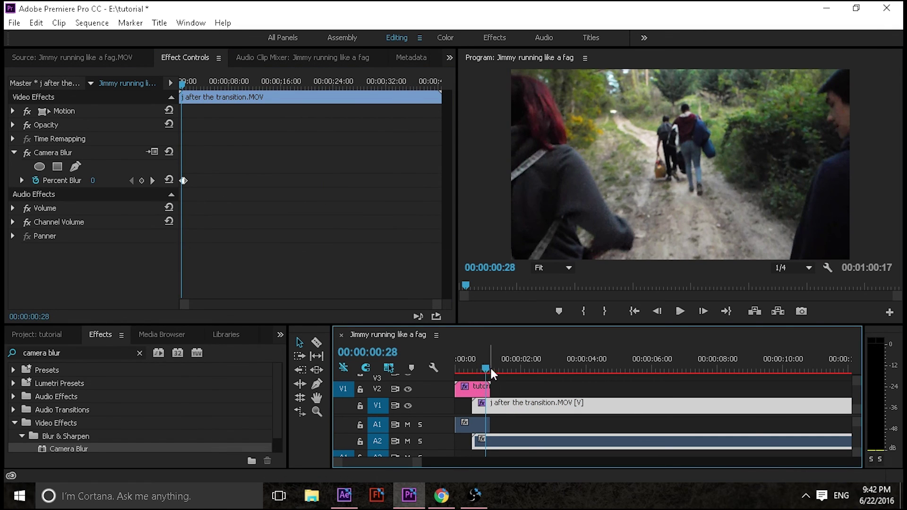
Play back the blurred transition from the start of the sequence, return the playhead to 00:00:00:00, and save the project
left_click_drag(489, 366, 444, 381)
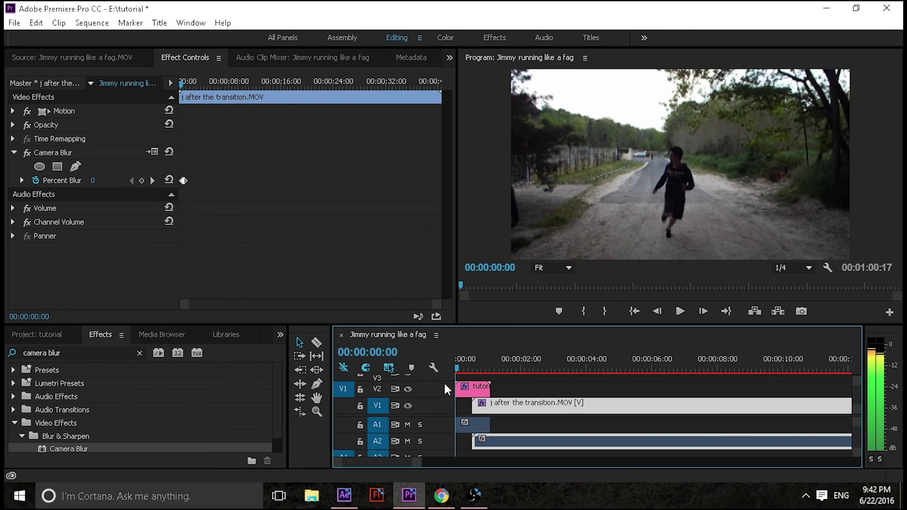
key("space")
key("space")
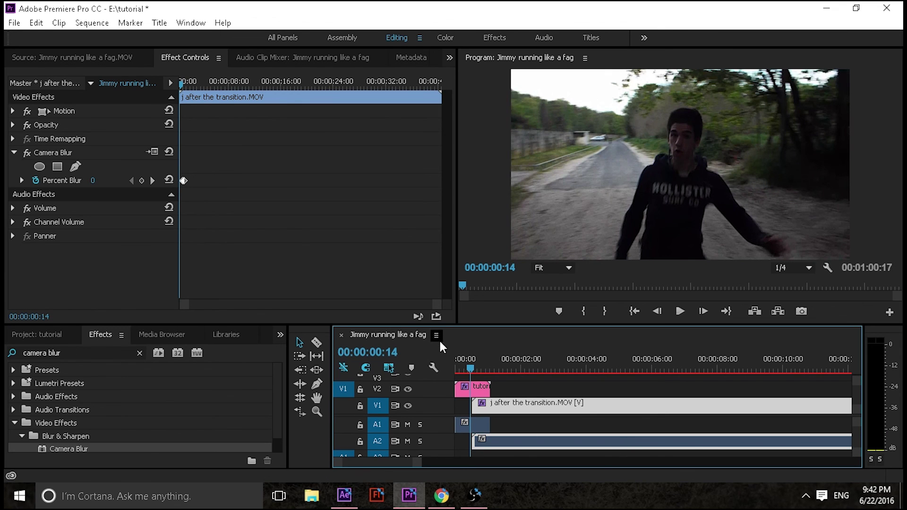
left_click_drag(471, 371, 423, 370)
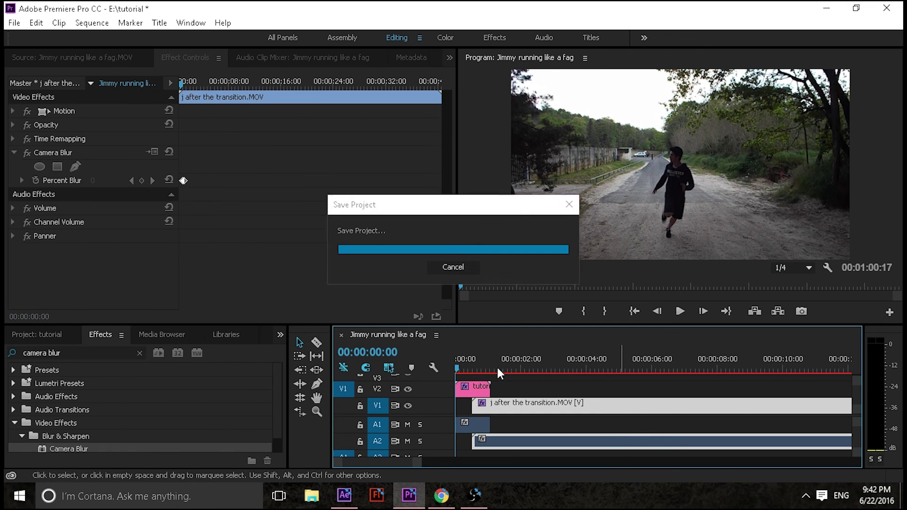
mouse_move(458, 363)
left_mouse_down()
mouse_move(490, 363)
mouse_move(457, 358)
left_mouse_up()
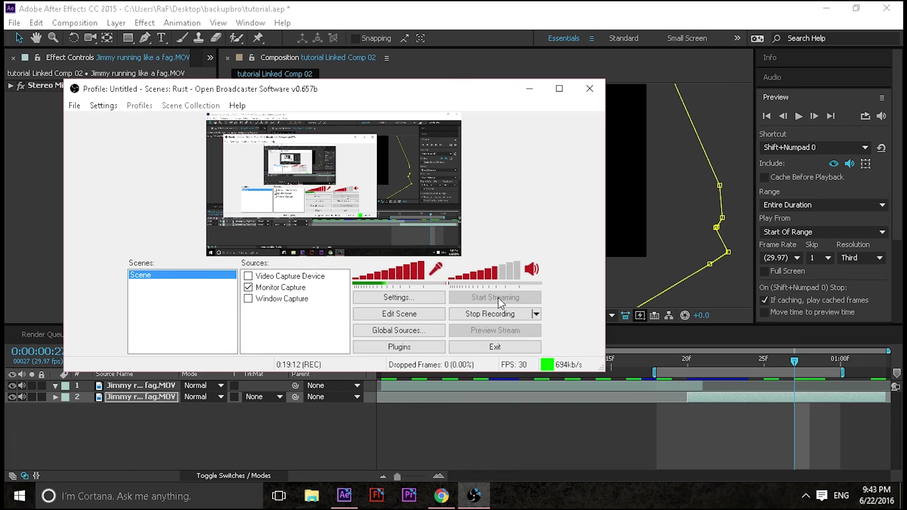